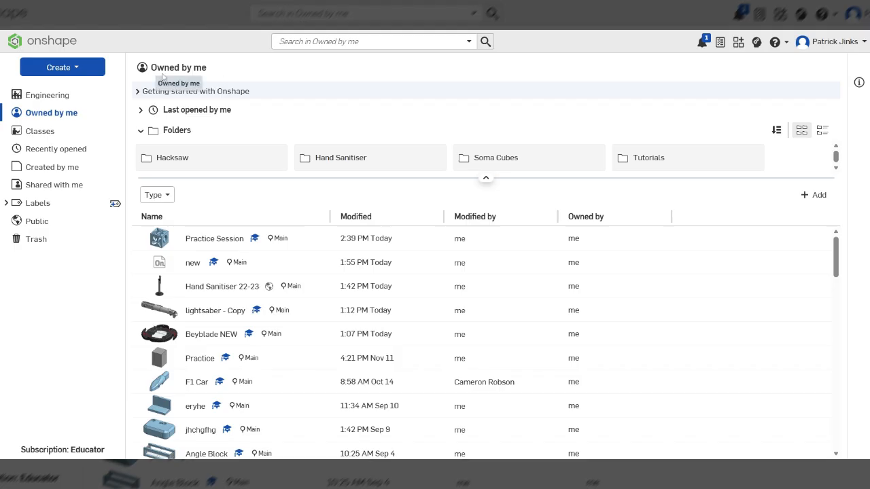
Open the Practice Session document, add a new Part Studio to it and switch to that studio.
click(213, 239)
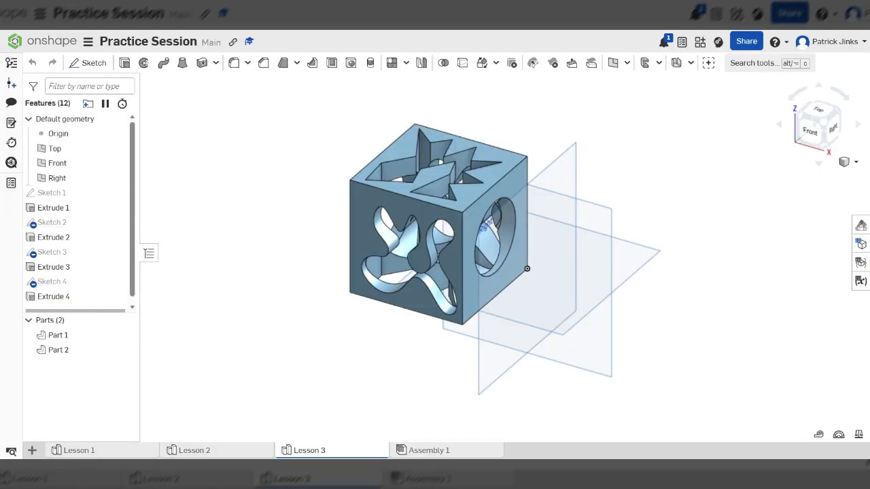
right_drag(429, 198, 402, 246)
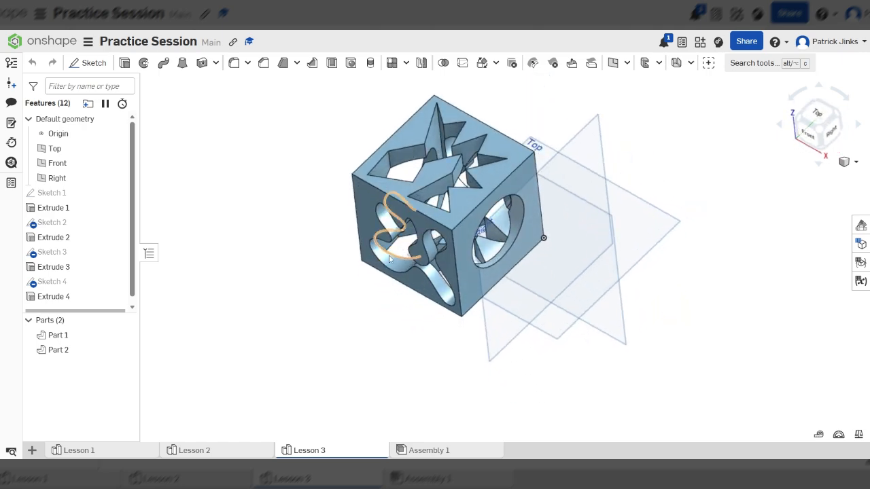
click(33, 451)
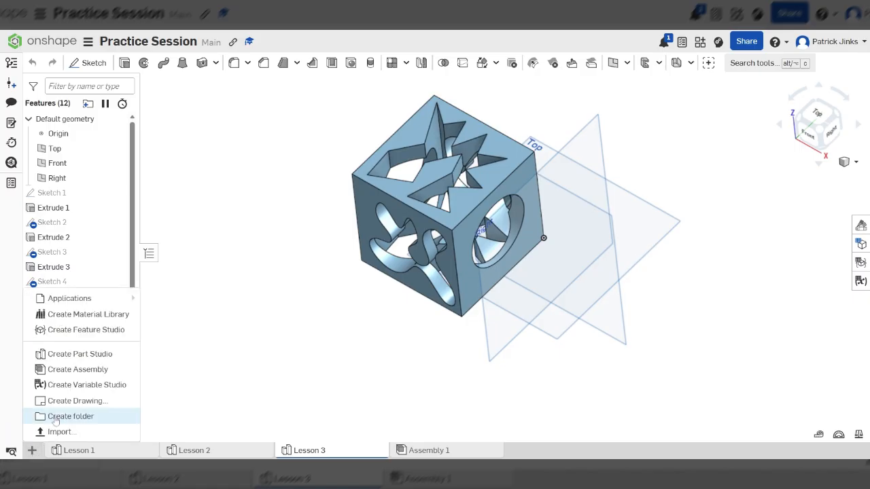
click(76, 354)
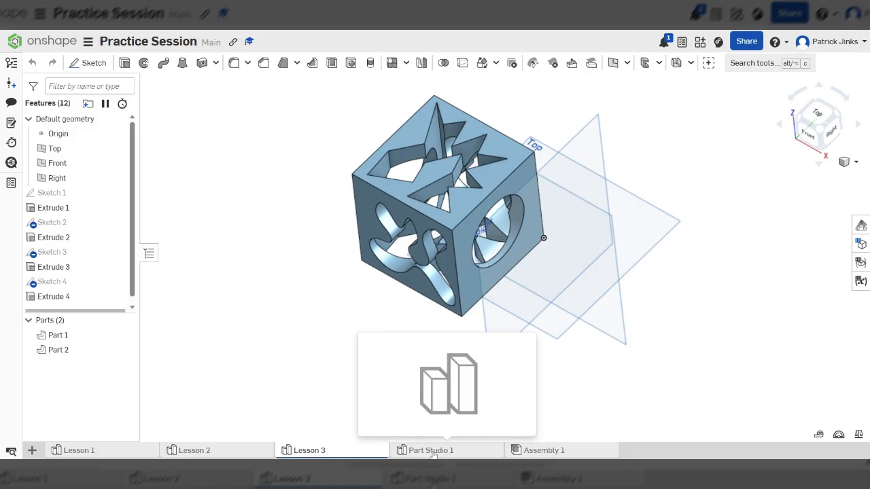
click(433, 452)
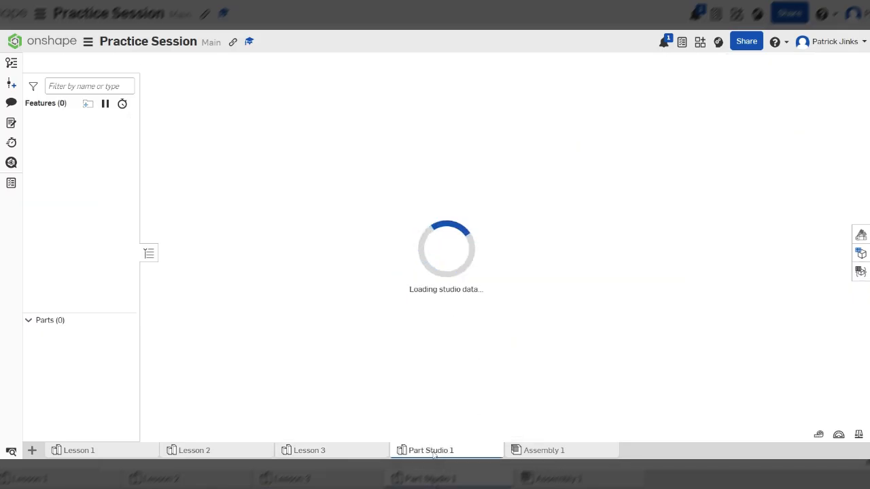
Rename the new Part Studio as Lesson 4.
right_click(434, 451)
click(435, 347)
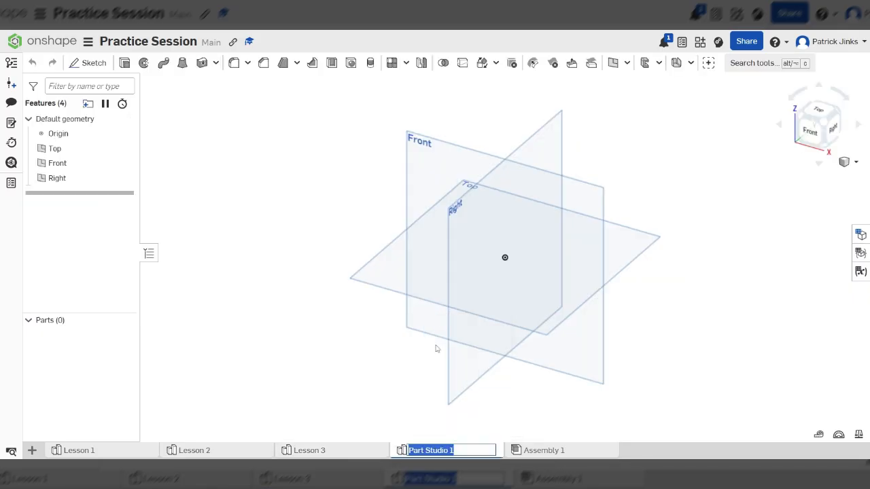
text(Le)
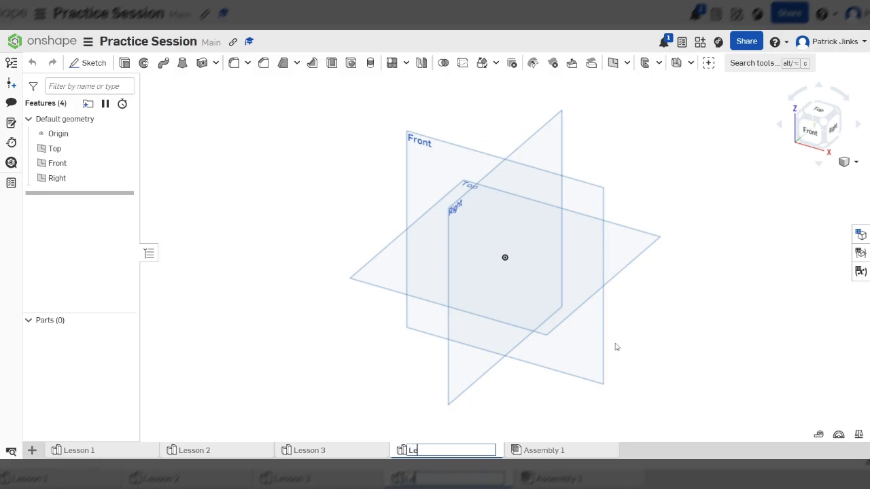
text(sson 4)
key(Return)
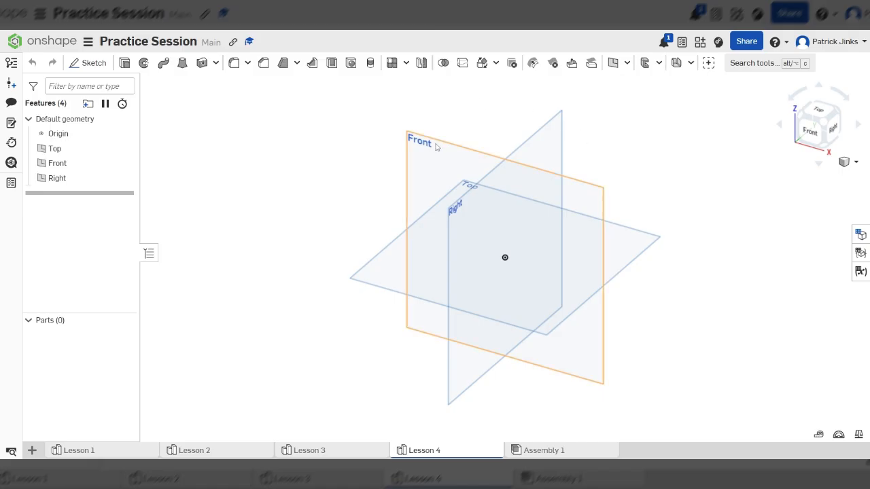
scroll(322, 172, down, 3)
scroll(456, 174, up, 3)
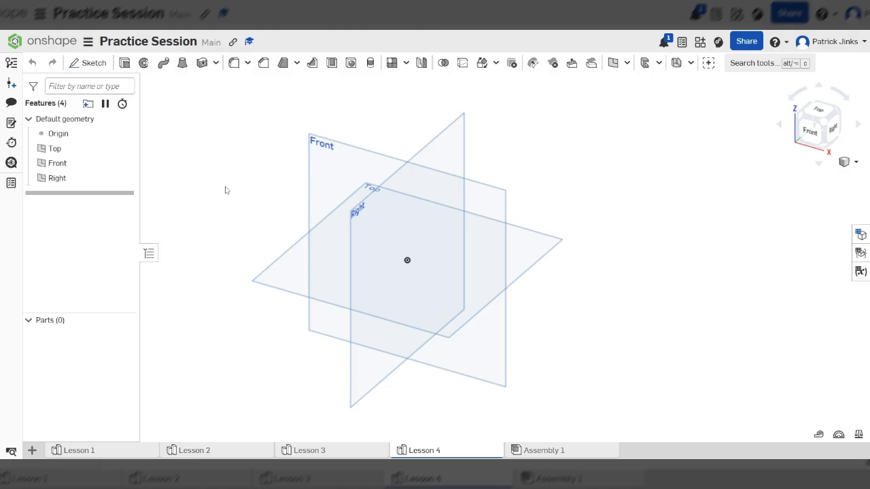
scroll(316, 180, down, 5)
scroll(378, 292, down, 3)
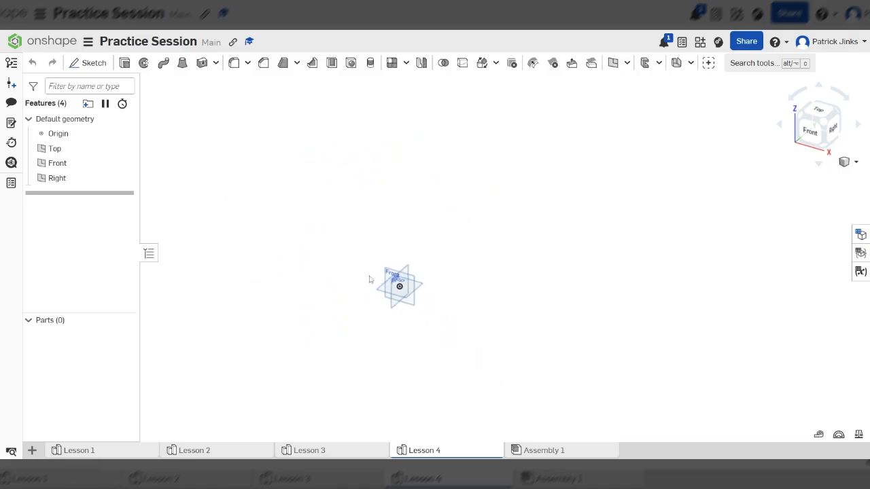
scroll(394, 275, up, 3)
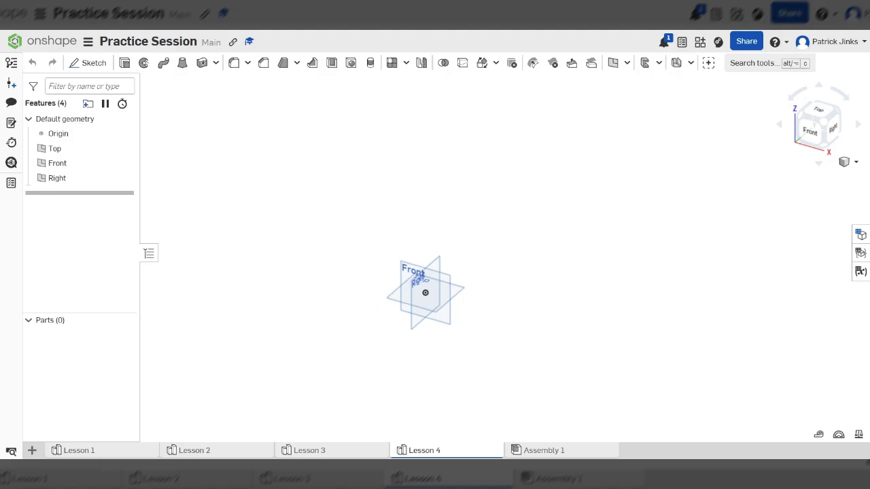
scroll(469, 246, up, 4)
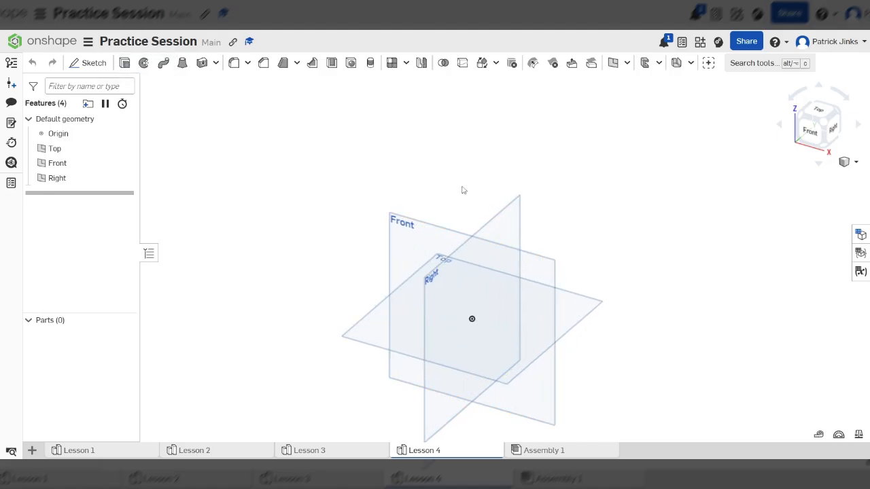
scroll(449, 192, up, 1)
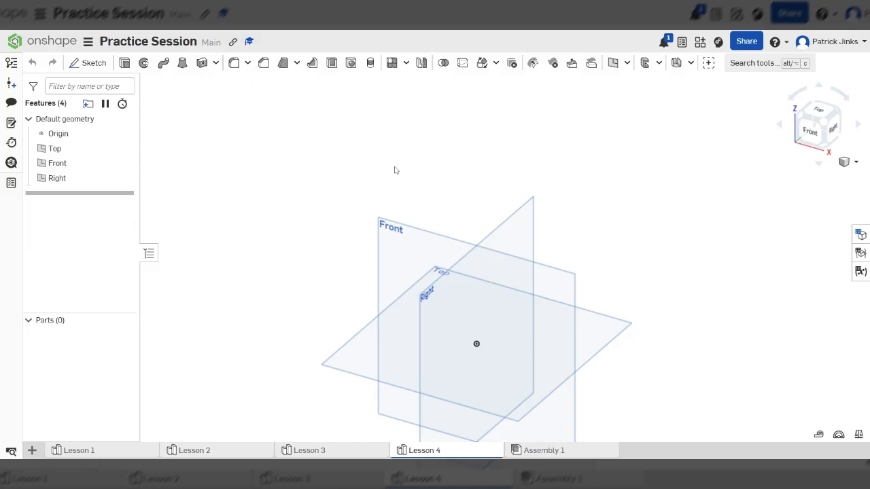
scroll(404, 194, down, 1)
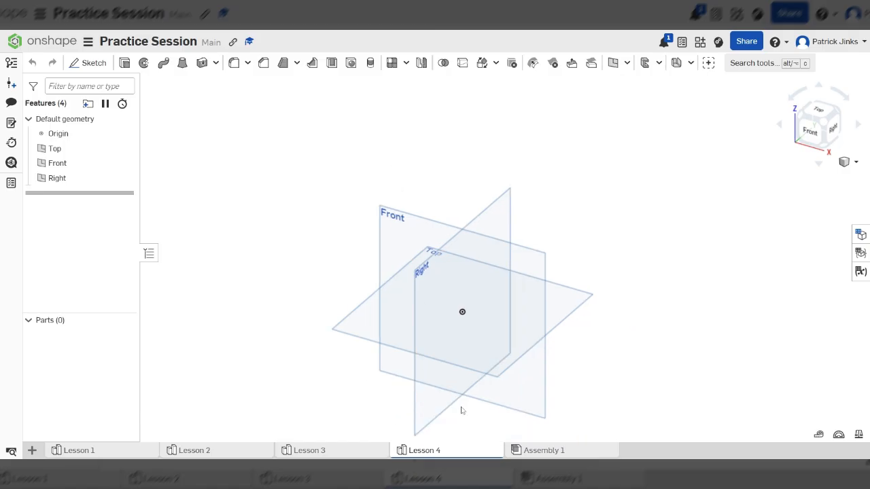
scroll(462, 408, up, 1)
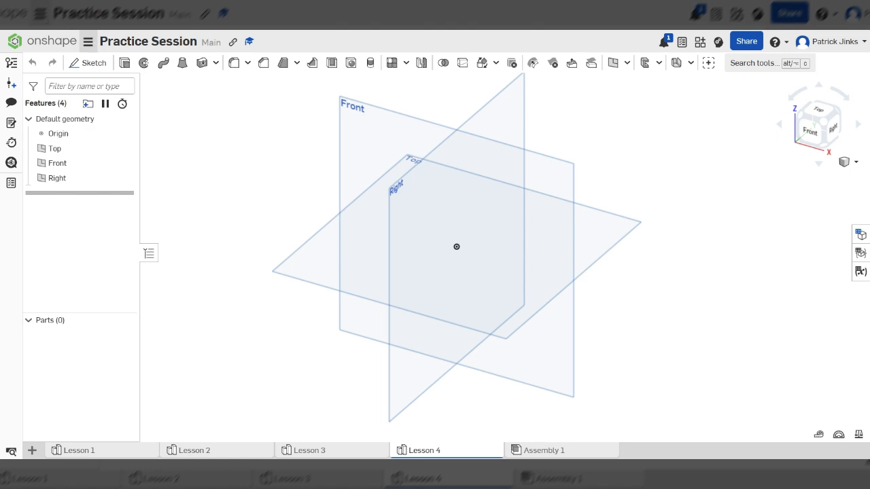
Review the default length and mass units in the workspace units and accept the settings.
click(88, 42)
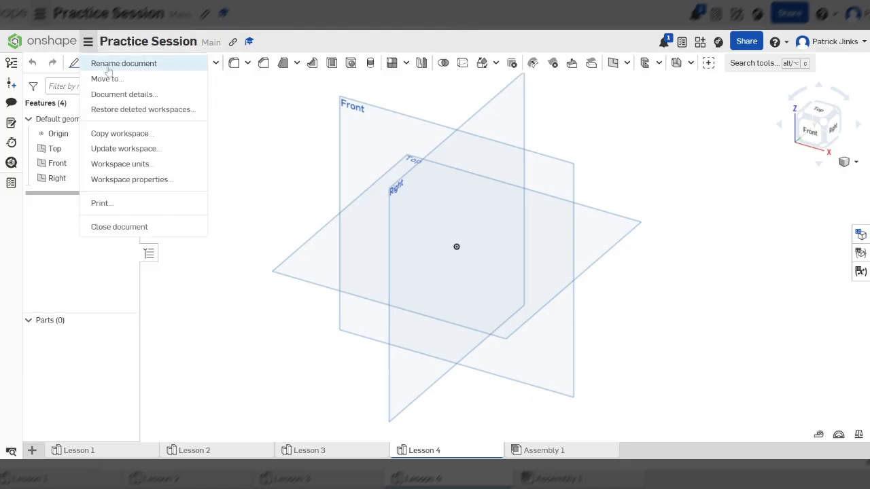
click(162, 167)
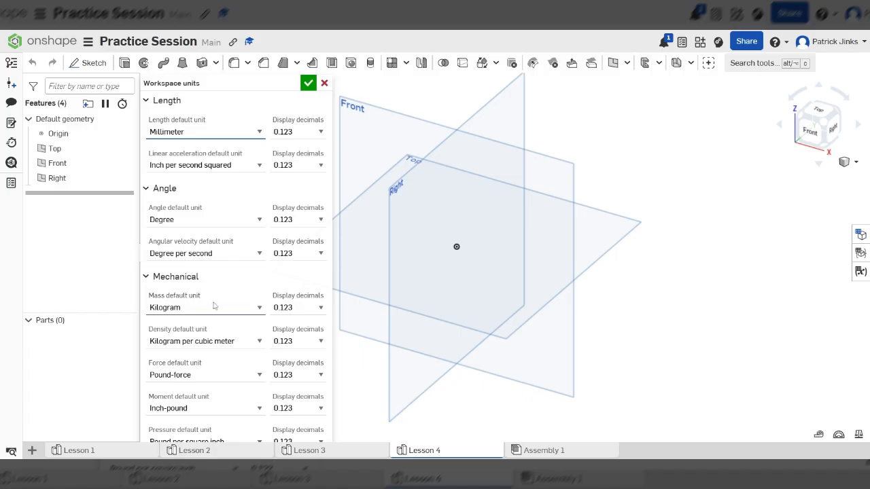
click(253, 312)
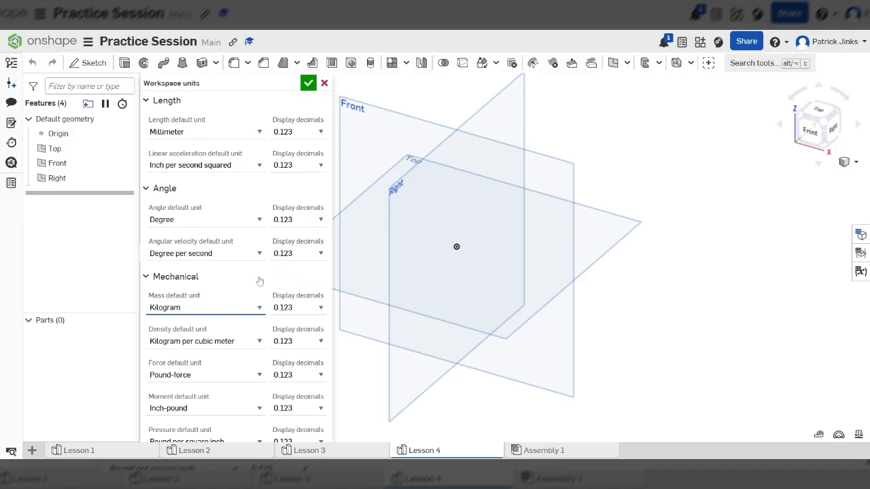
click(309, 85)
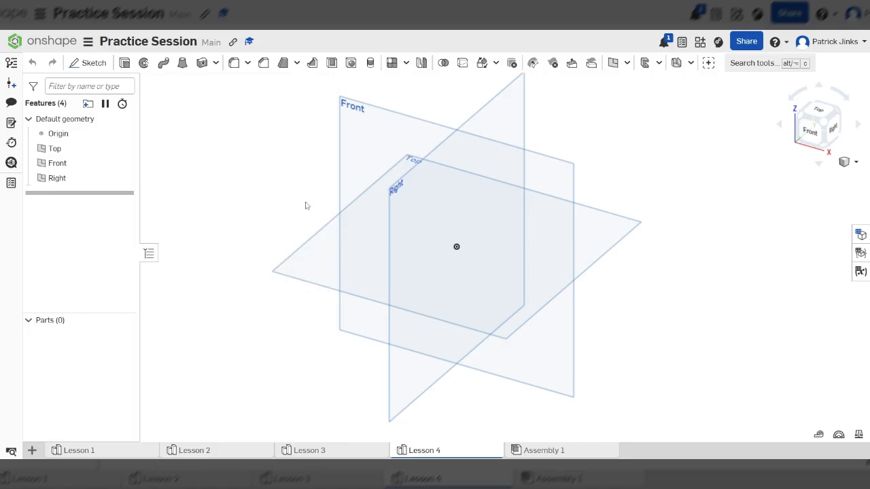
Start a sketch on the Front plane, viewed head-on, and draw a corner rectangle about 139 by 65 mm, up and left from the origin.
scroll(398, 223, down, 2)
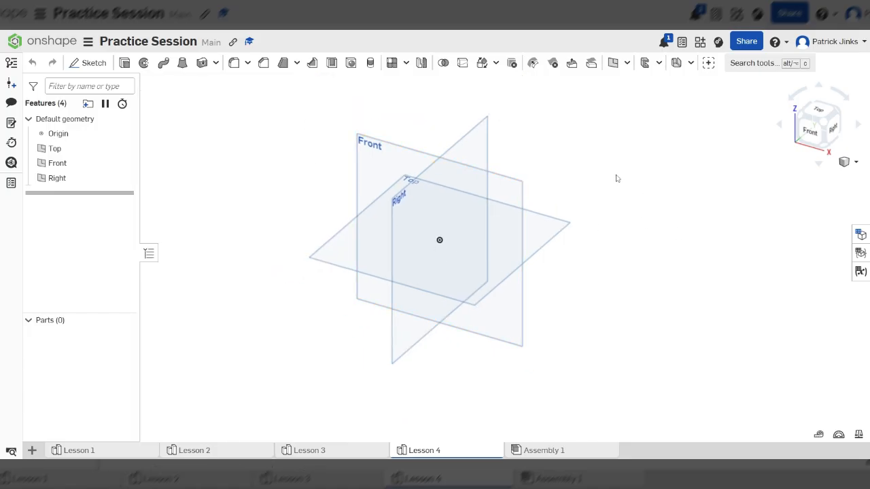
scroll(616, 178, up, 1)
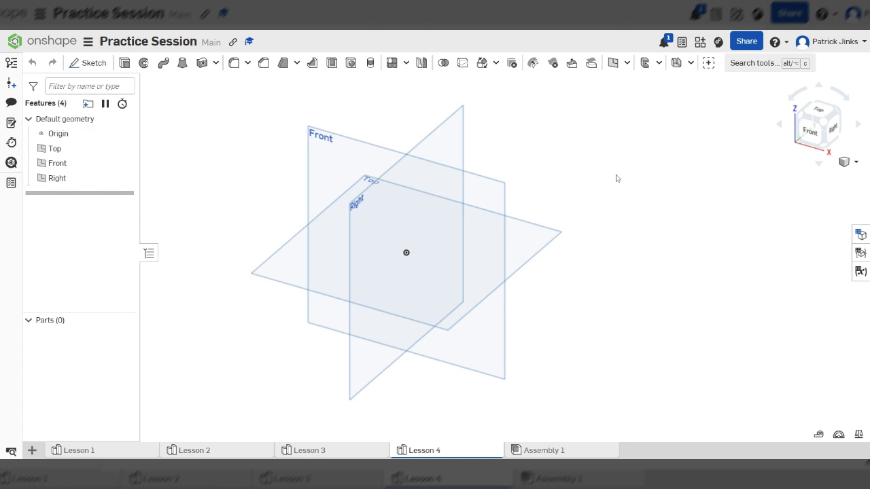
click(328, 145)
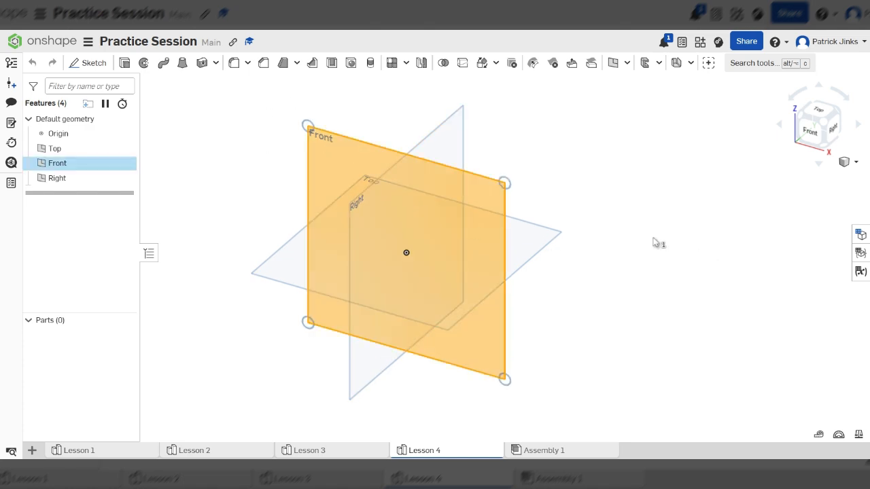
key(n)
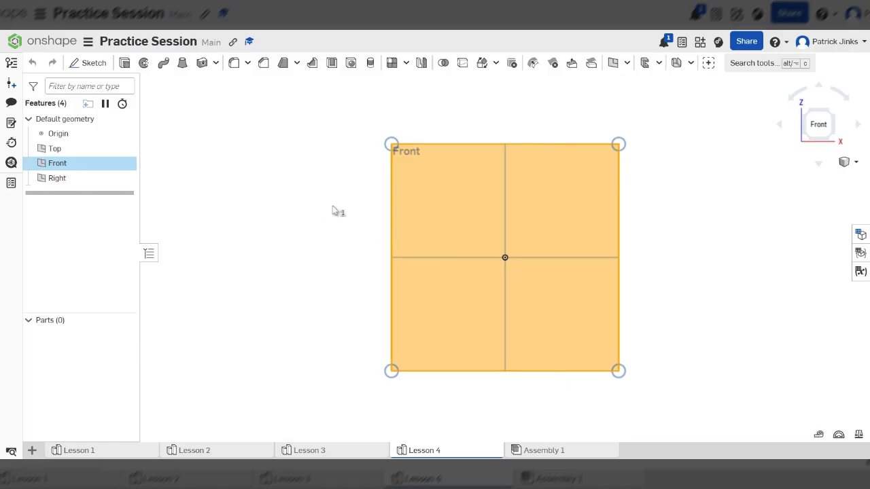
click(91, 63)
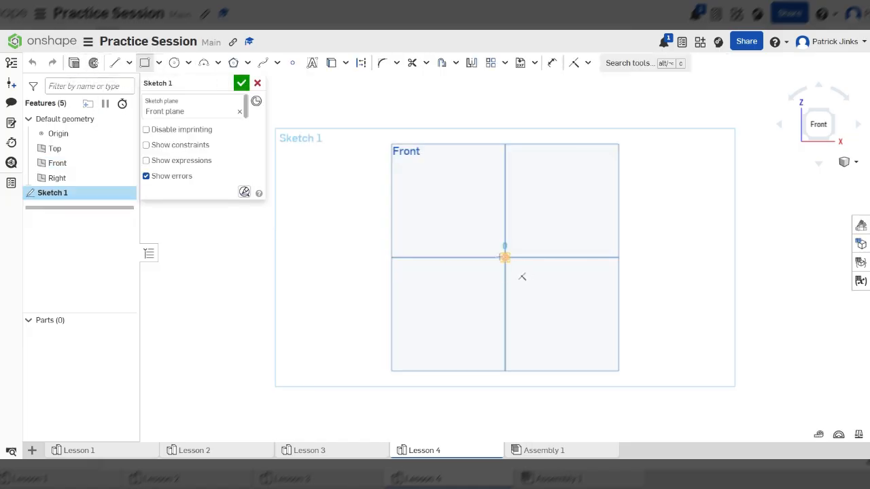
click(504, 257)
click(293, 159)
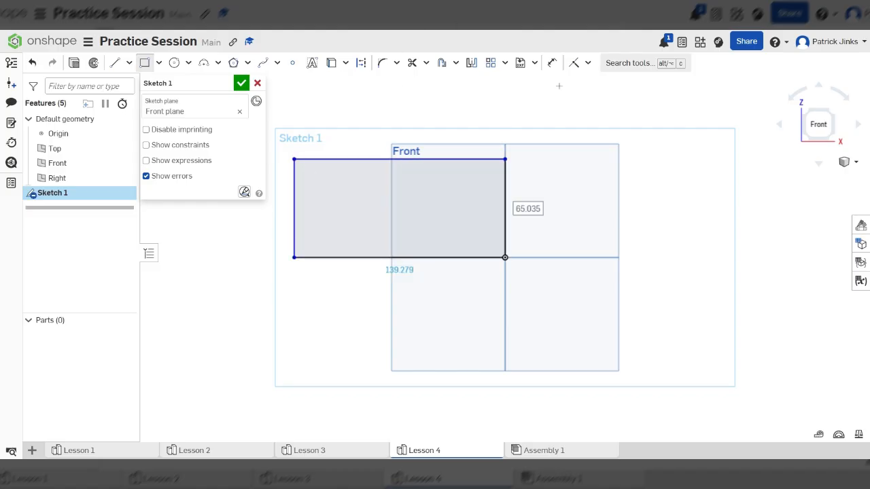
Dimension the rectangle to 50 mm high and 100 mm wide.
click(552, 63)
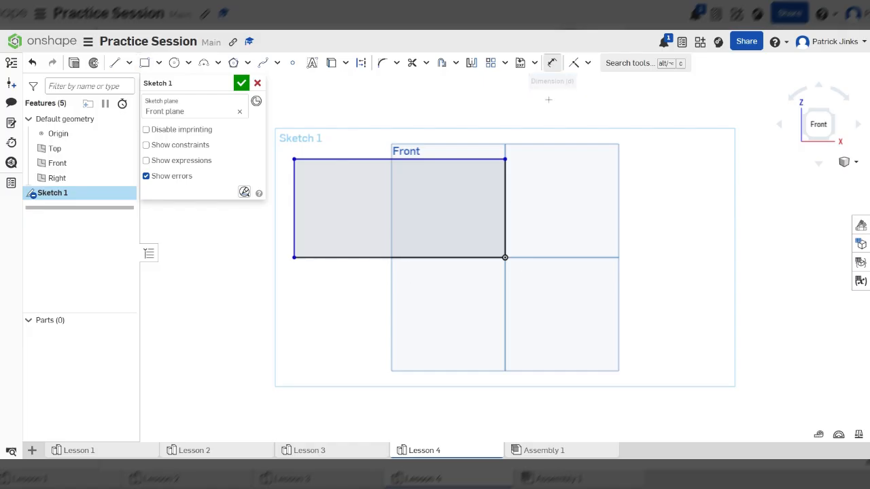
click(505, 199)
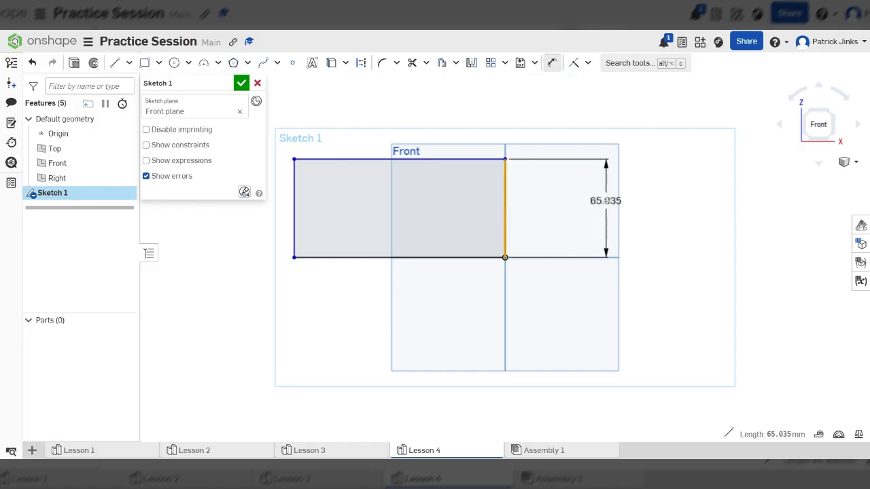
click(588, 202)
text(50)
key(Return)
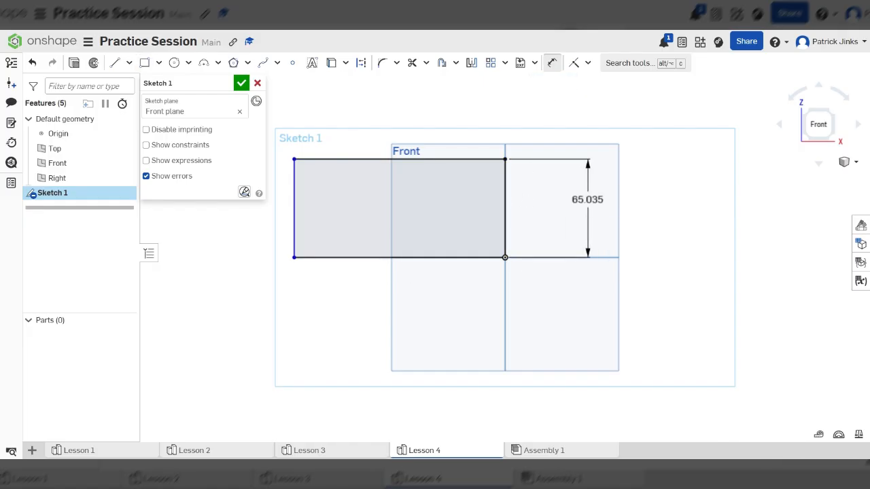
click(397, 256)
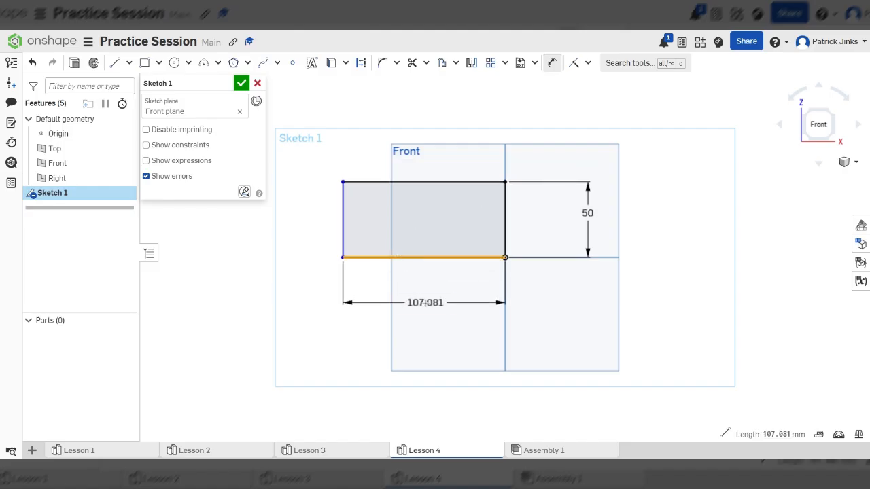
click(445, 303)
key(BackSpace)
text(100)
key(Return)
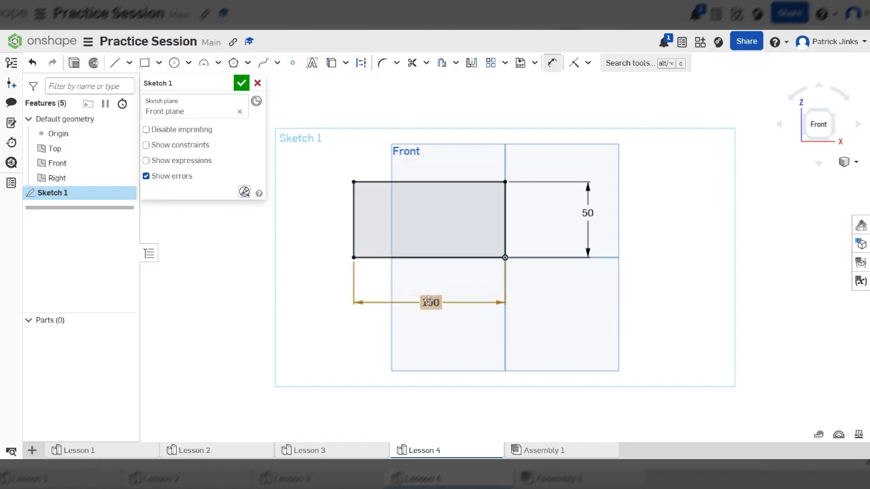
Extrude the dimensioned rectangle 75 mm as a new solid, extending backward from the Front plane.
scroll(477, 225, up, 3)
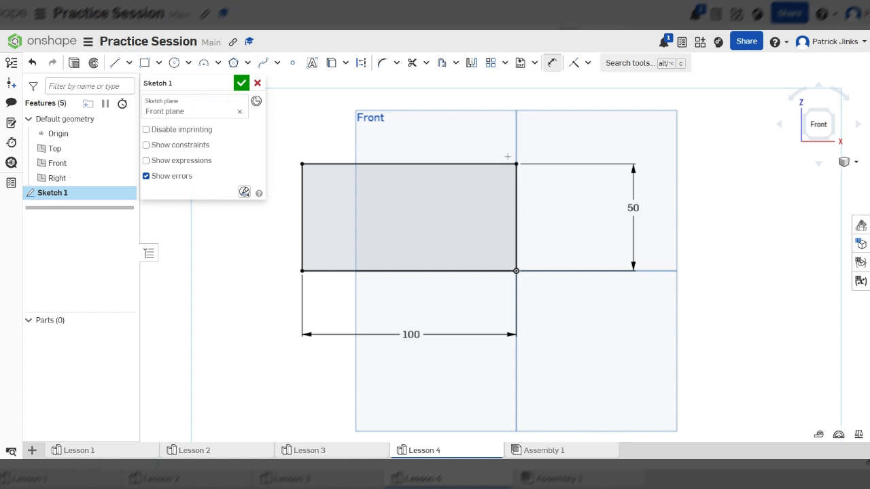
mouse_move(533, 235)
right_down()
mouse_move(493, 256)
mouse_move(520, 274)
mouse_move(489, 271)
right_up()
click(73, 64)
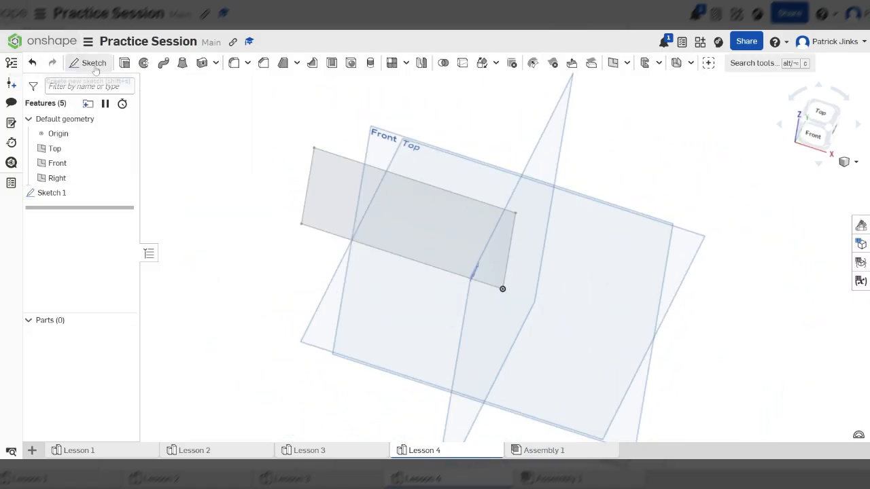
scroll(424, 271, up, 5)
scroll(428, 265, down, 5)
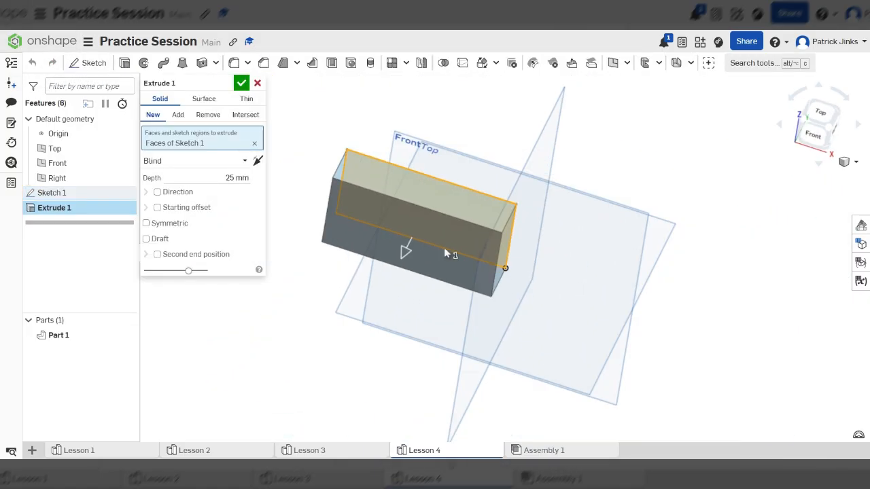
drag(405, 250, 364, 281)
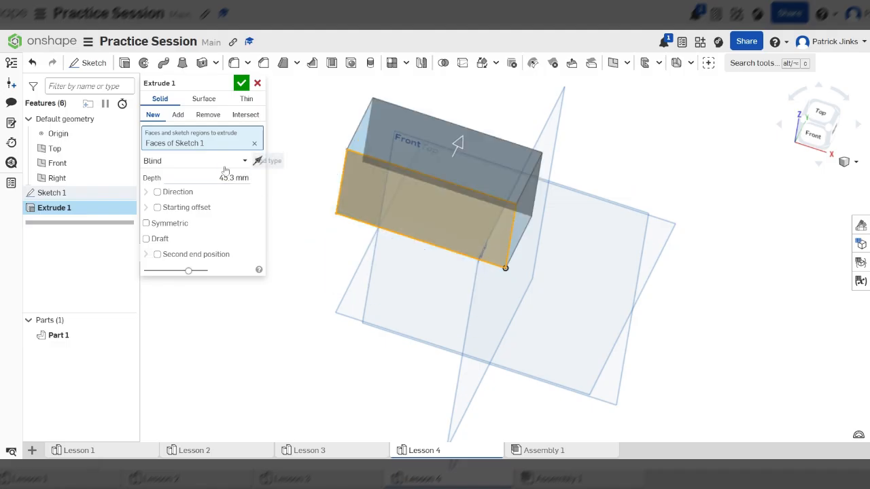
click(234, 177)
text(75)
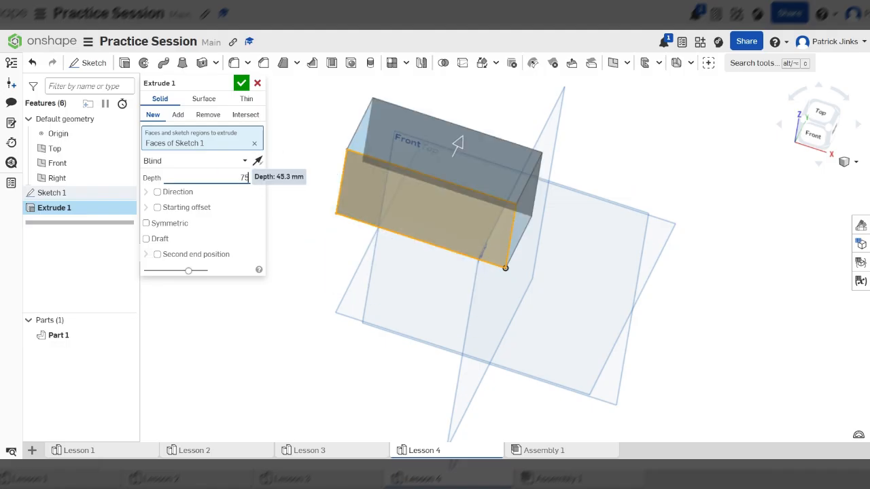
key(Return)
click(243, 85)
Start a fillet with a 5 mm radius on the block's vertical edge at the origin.
scroll(574, 195, down, 4)
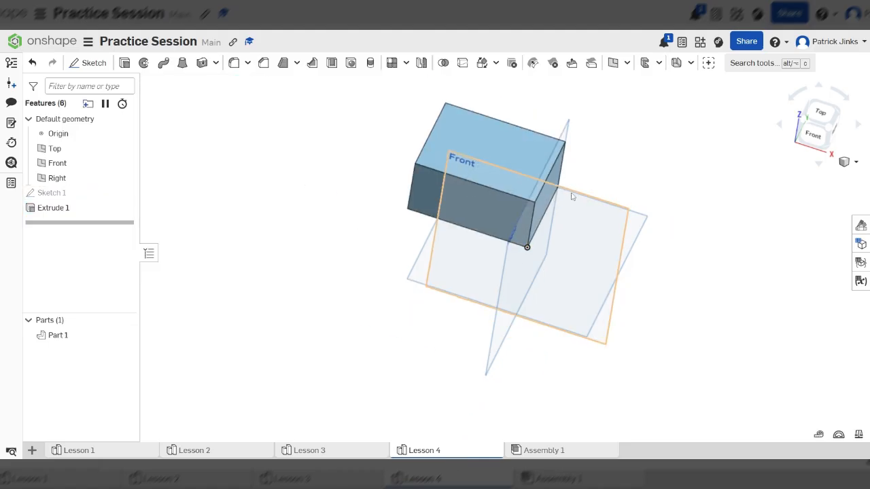
scroll(547, 188, up, 5)
scroll(535, 249, down, 5)
middle_drag(532, 248, 527, 309)
scroll(526, 309, up, 3)
right_drag(496, 310, 507, 359)
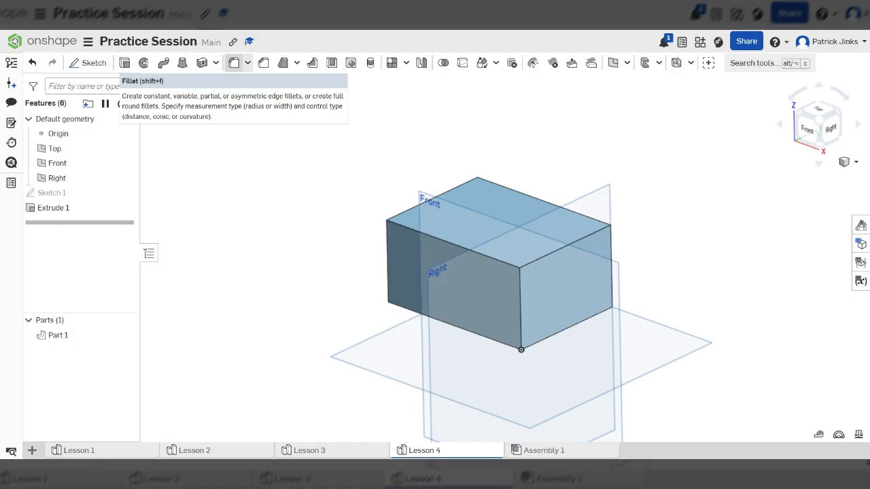
click(234, 63)
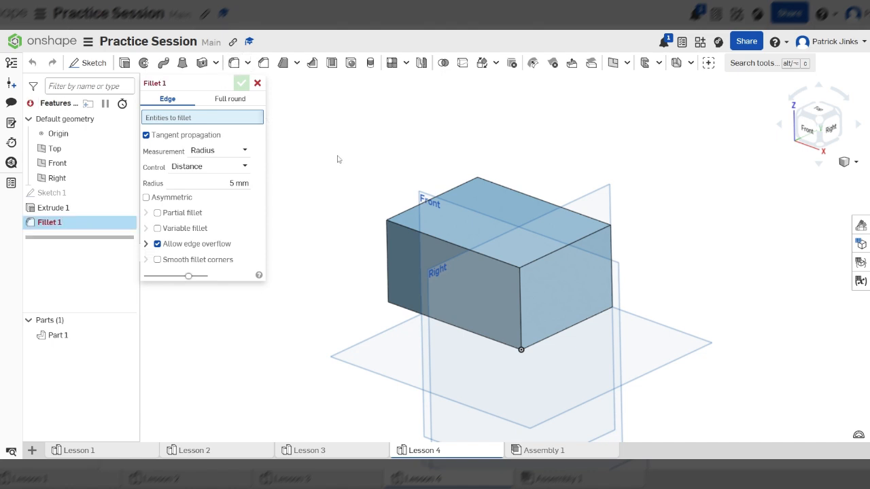
scroll(525, 413, up, 4)
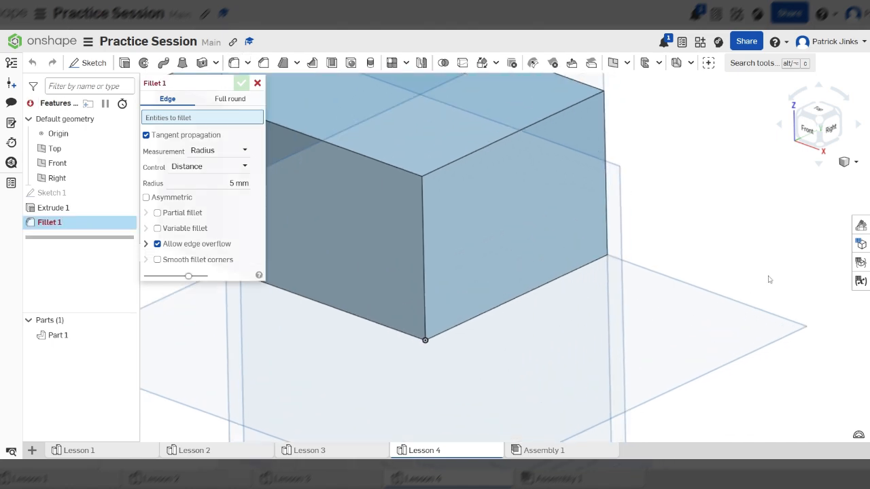
scroll(631, 286, down, 5)
scroll(634, 282, up, 4)
scroll(692, 371, down, 2)
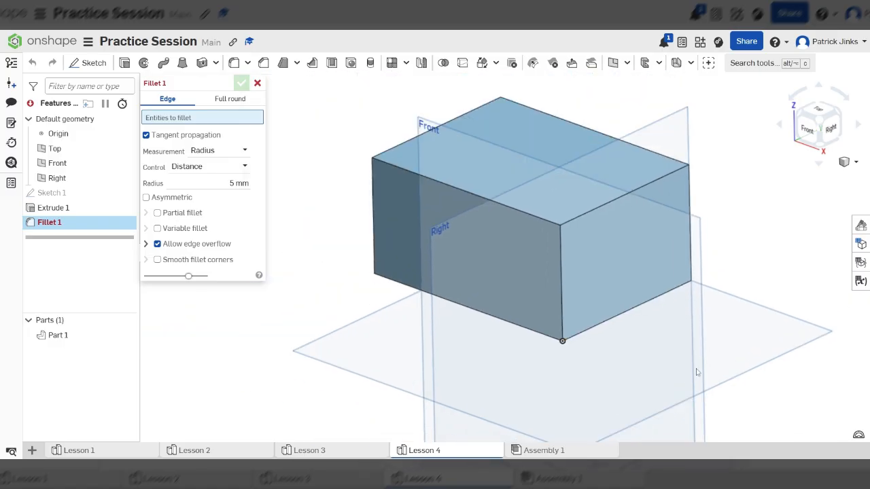
click(562, 281)
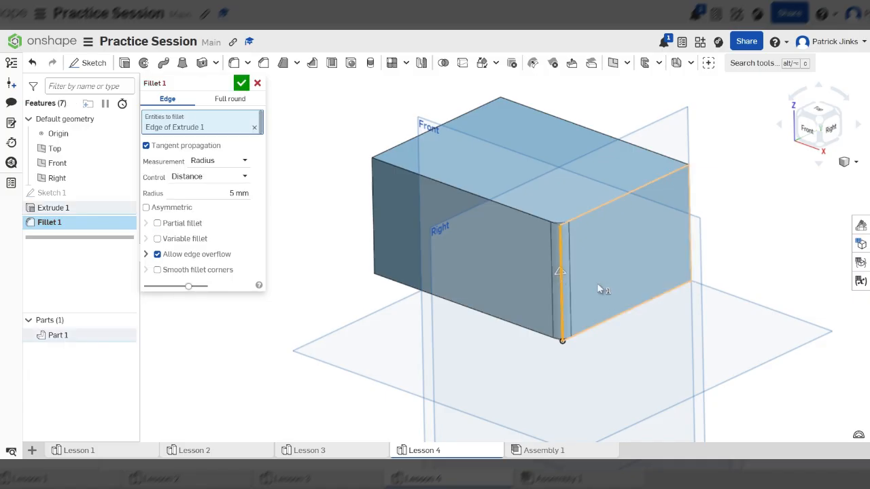
Examine the fillet preview on the origin corner up close, from several angles and from directly above.
right_drag(599, 259, 599, 285)
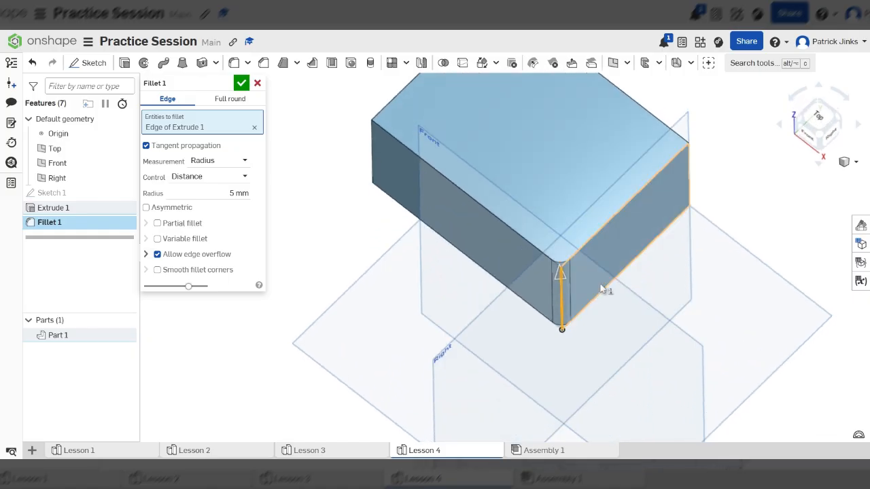
scroll(567, 282, up, 6)
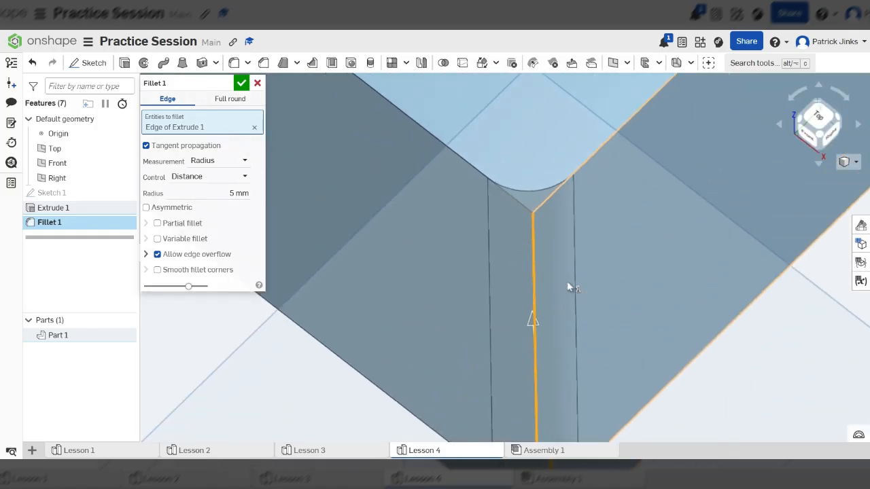
scroll(566, 280, down, 3)
scroll(588, 246, down, 3)
right_drag(588, 247, 617, 234)
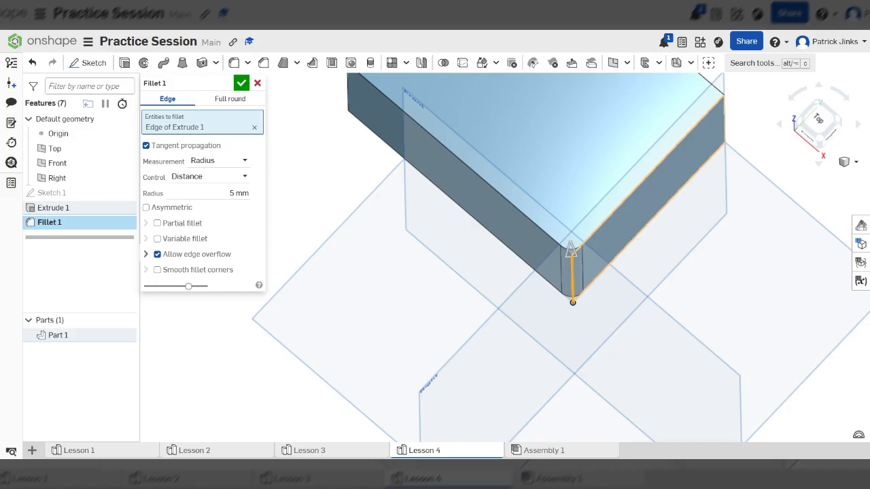
right_drag(593, 243, 745, 254)
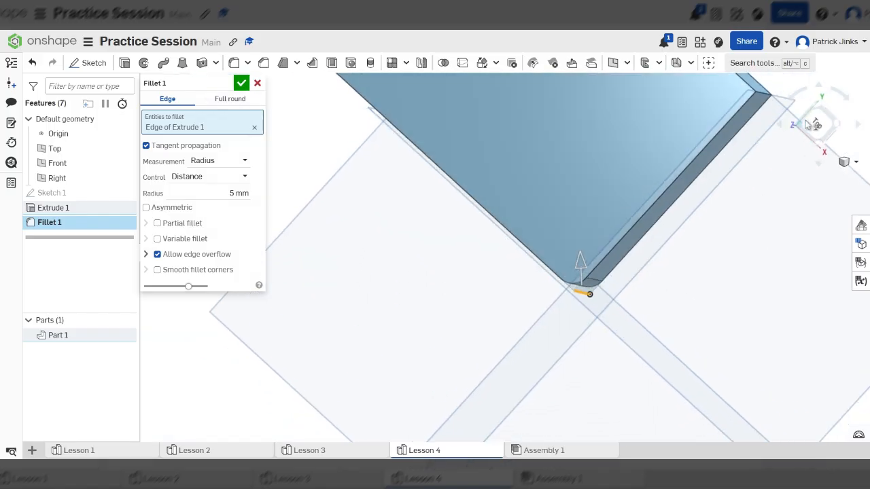
click(815, 124)
scroll(644, 267, down, 1)
scroll(531, 247, up, 4)
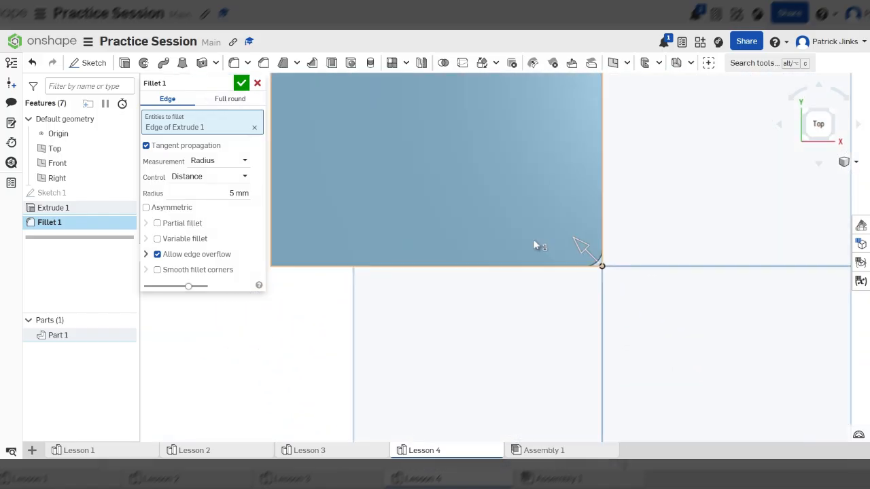
Enlarge the fillet radius freehand to about 56 mm and bring it back down to about 20 mm.
click(239, 193)
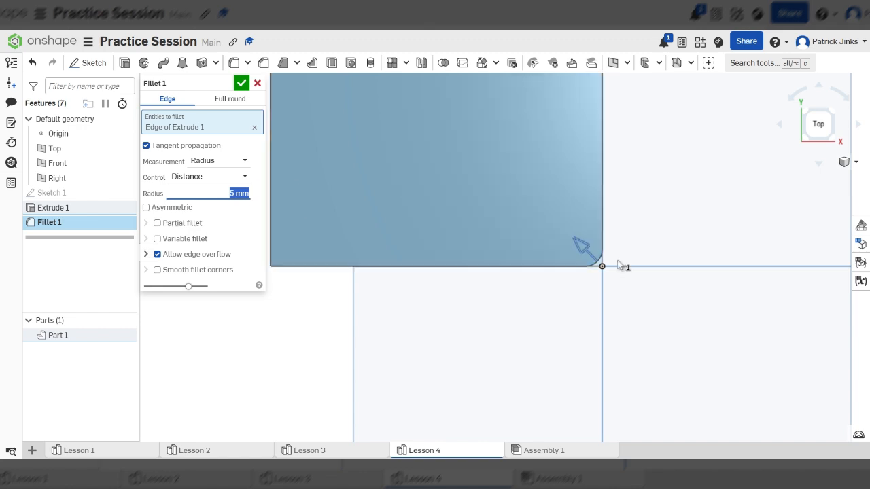
drag(583, 247, 526, 208)
scroll(652, 299, down, 4)
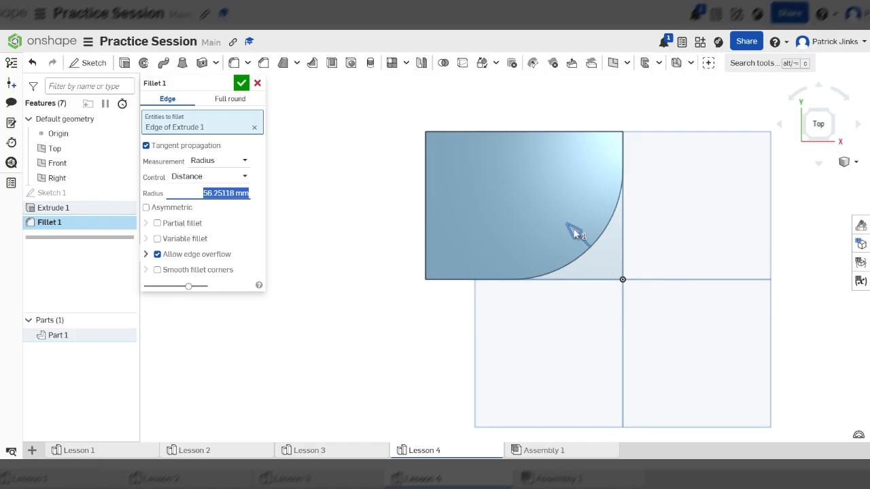
drag(575, 235, 614, 236)
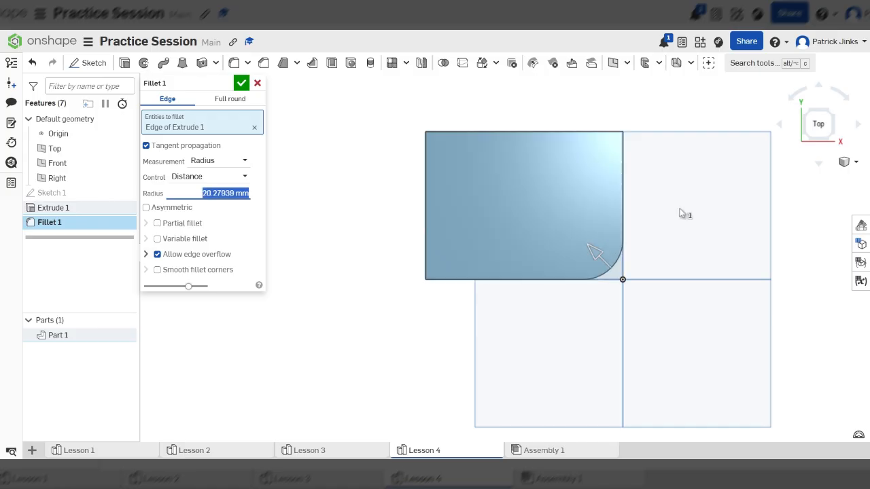
Add the block's other three vertical edges to the fillet selection.
right_drag(681, 213, 593, 290)
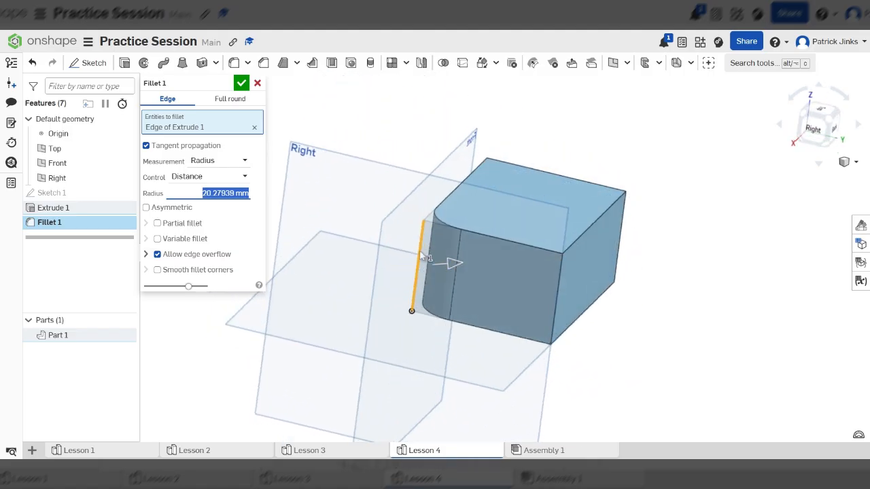
click(559, 294)
right_drag(602, 267, 518, 273)
scroll(684, 218, up, 4)
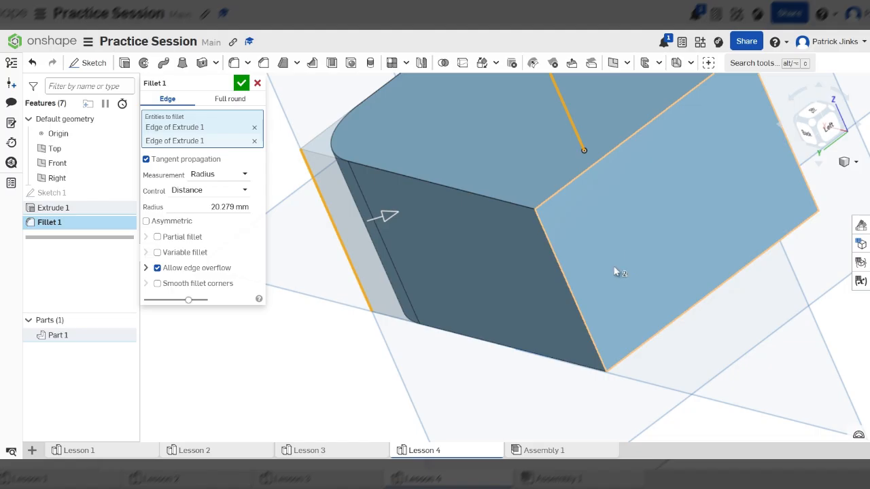
click(570, 298)
scroll(569, 297, down, 4)
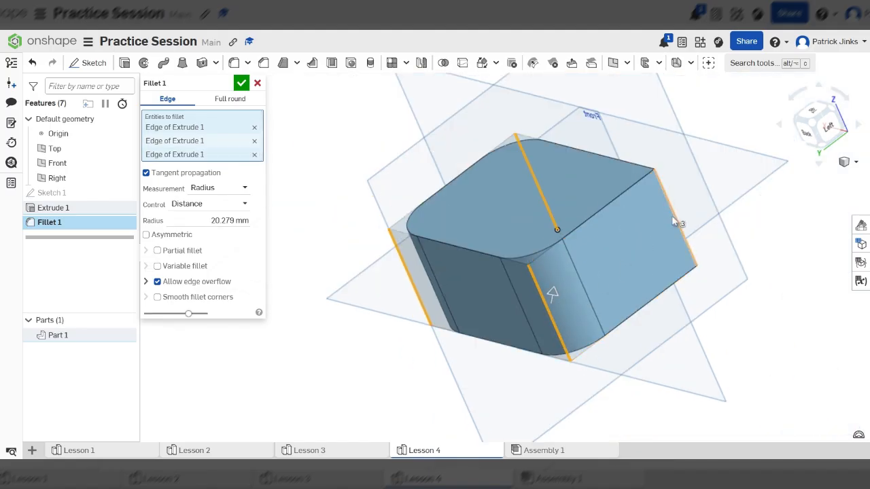
click(676, 218)
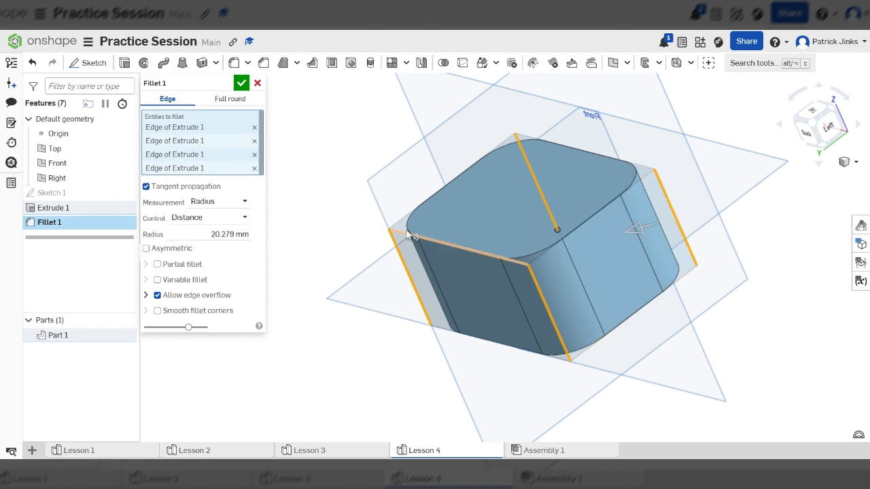
Replace the last vertical edge in the fillet selection with the block's whole left end face.
click(254, 168)
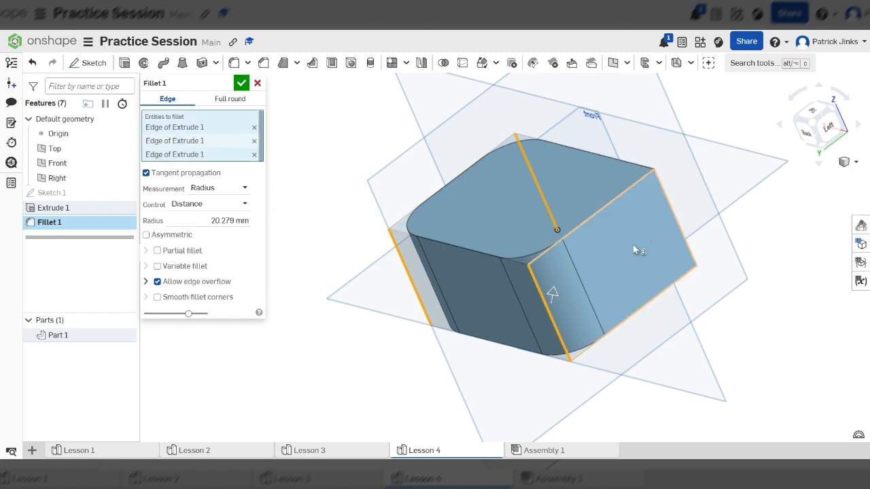
click(600, 260)
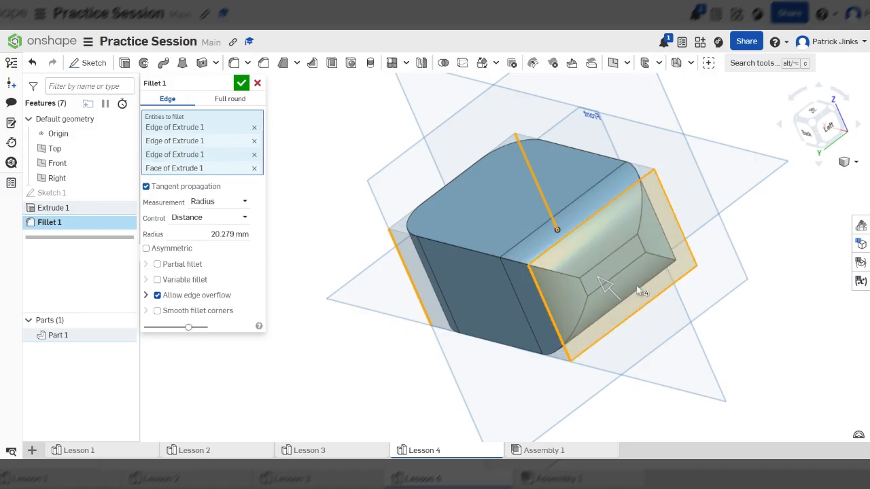
mouse_move(666, 269)
right_down()
mouse_move(652, 264)
mouse_move(669, 273)
right_up()
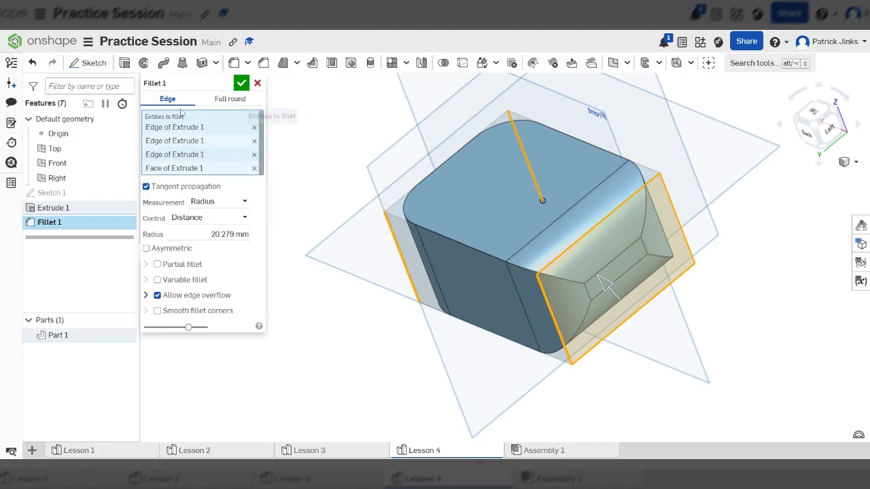
Remove the left end face from the fillet selection and add the fourth vertical edge back.
click(254, 168)
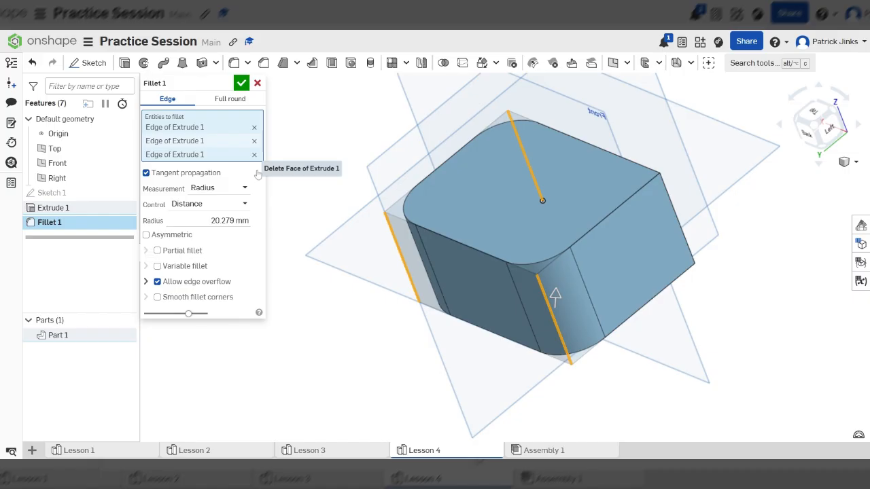
scroll(553, 295, up, 10)
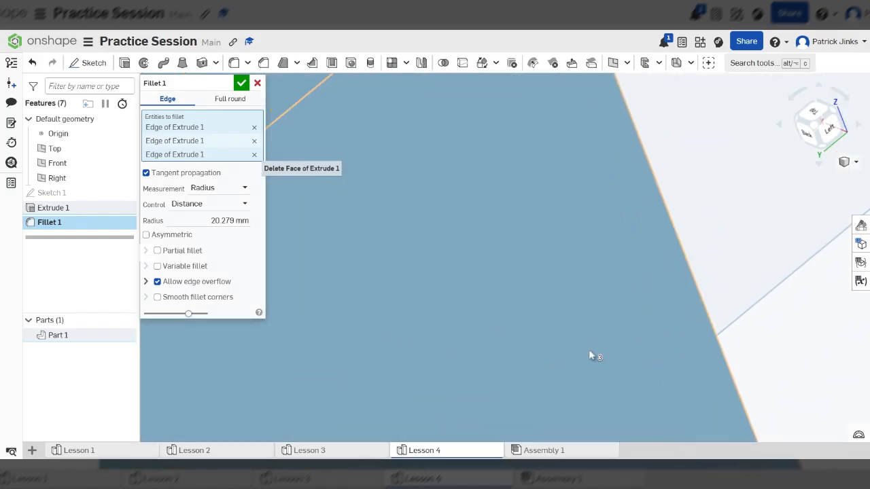
click(692, 265)
scroll(692, 265, down, 10)
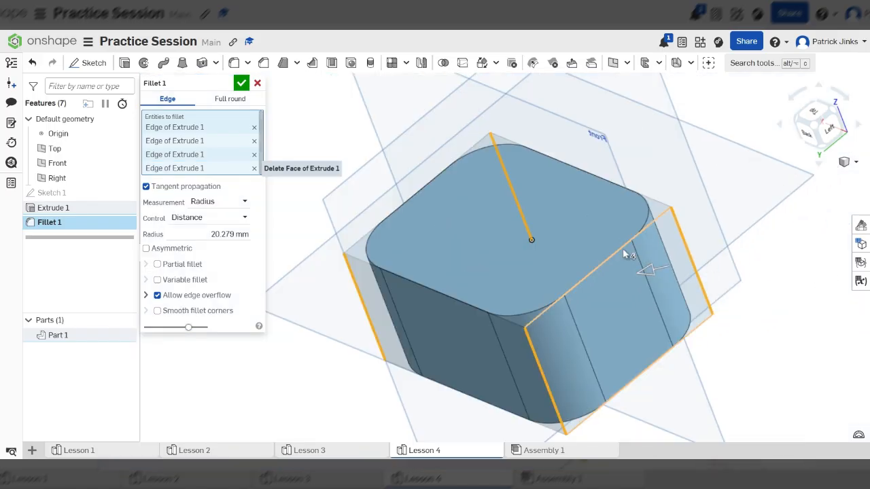
Enlarge the radius of the fillet on all four vertical edges freehand to about 118 mm.
right_drag(623, 250, 632, 282)
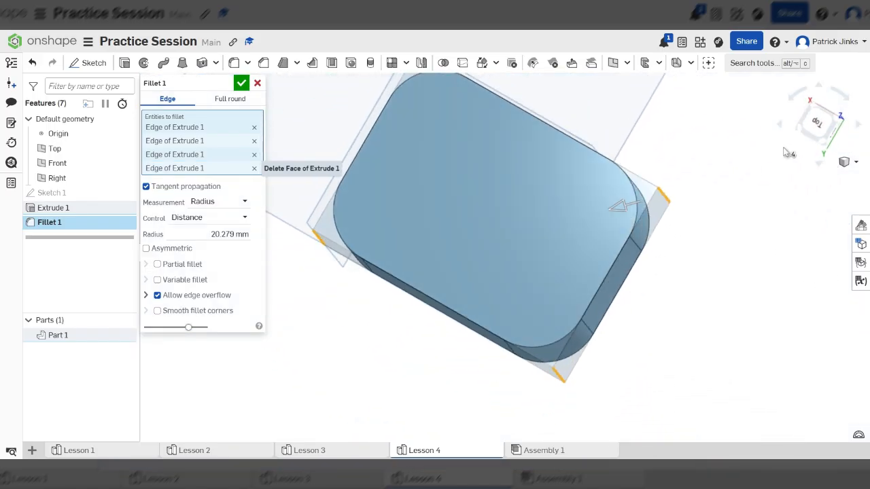
click(821, 121)
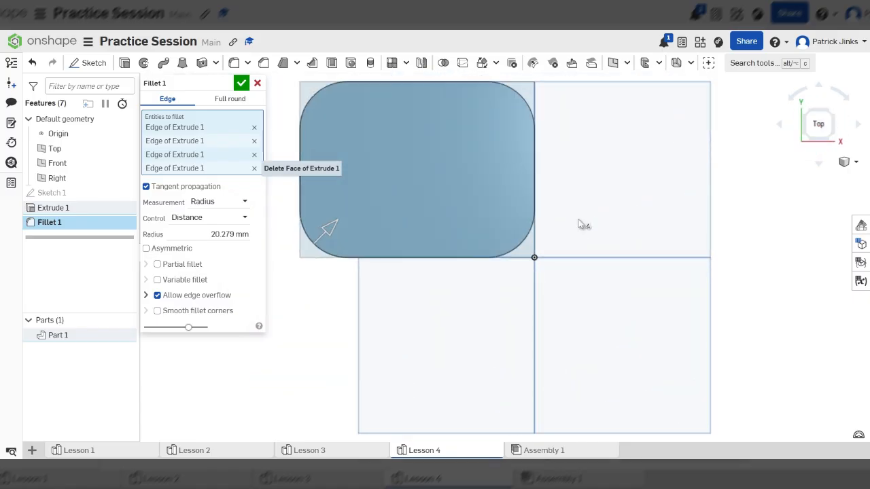
scroll(393, 153, up, 4)
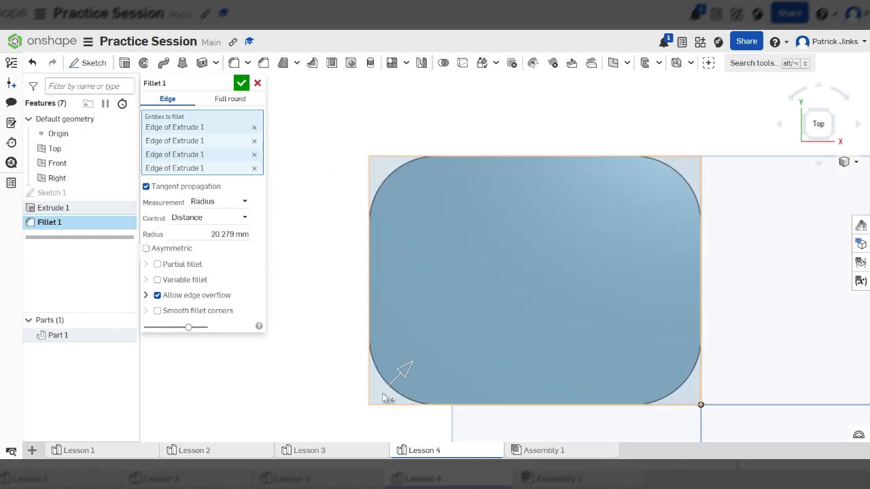
drag(406, 365, 524, 299)
scroll(520, 293, down, 5)
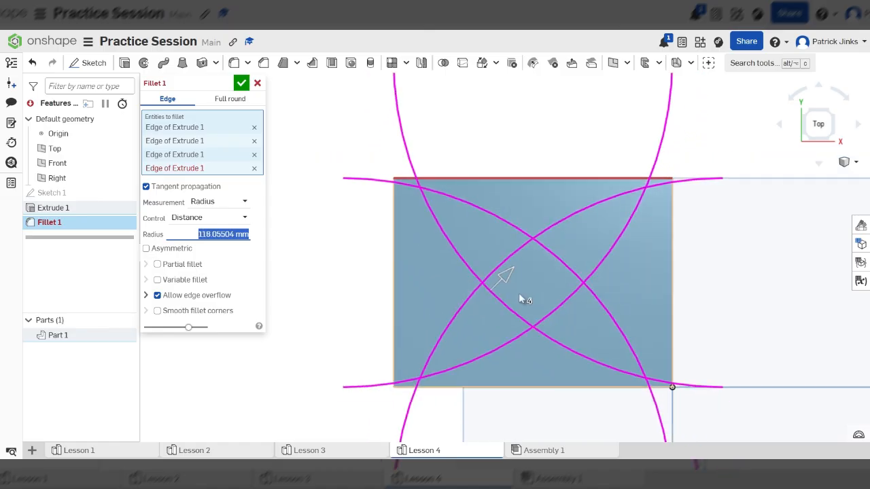
scroll(525, 274, up, 3)
scroll(564, 301, down, 2)
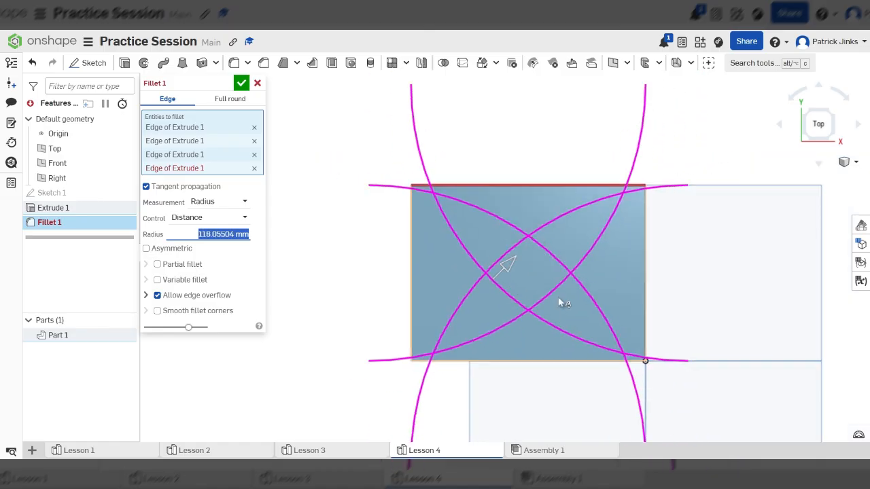
mouse_move(564, 301)
right_down()
mouse_move(559, 272)
mouse_move(553, 298)
right_up()
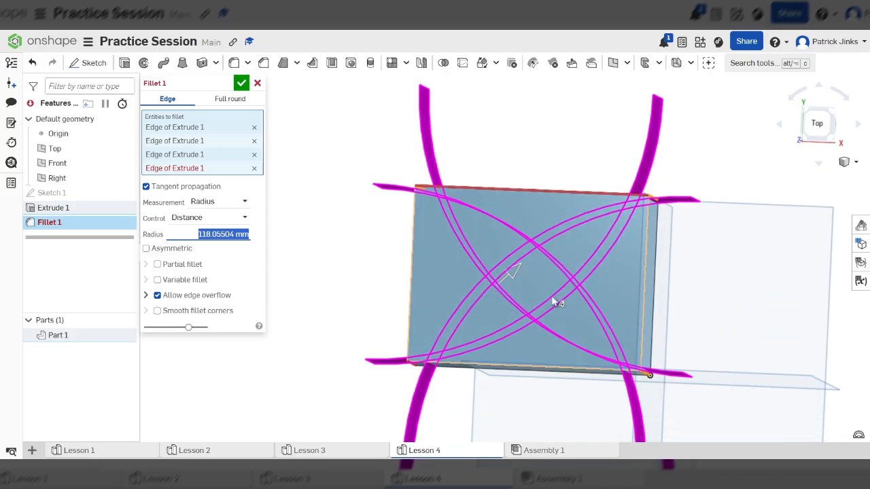
Set the fillet radius on the block's four vertical edges to 15 mm and accept the fillet.
click(812, 126)
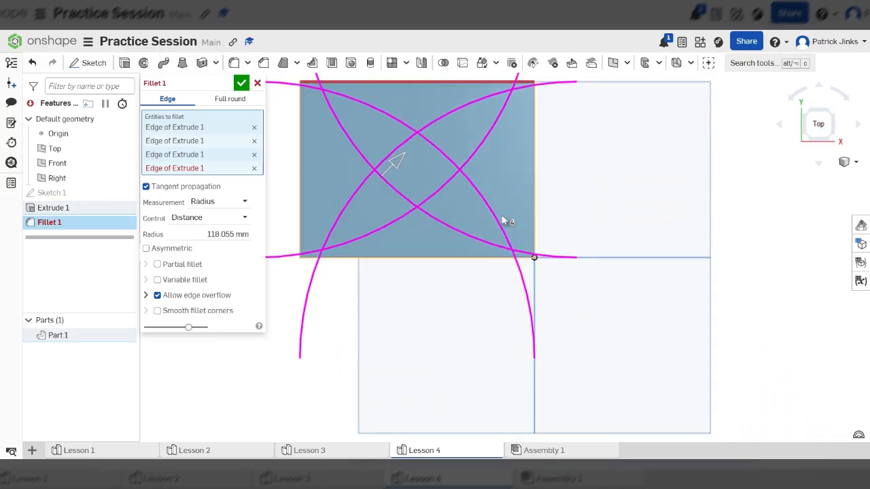
scroll(627, 224, down, 3)
scroll(476, 231, up, 4)
scroll(582, 144, up, 3)
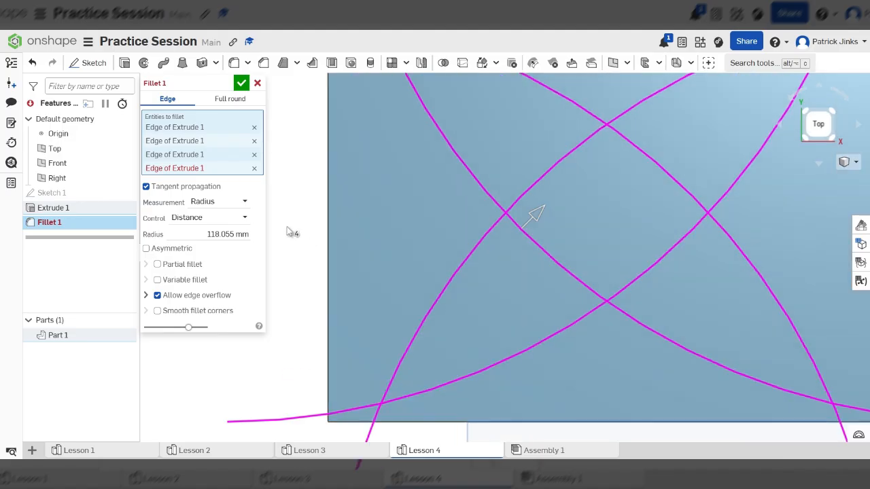
click(224, 234)
text(1)
scroll(406, 303, down, 5)
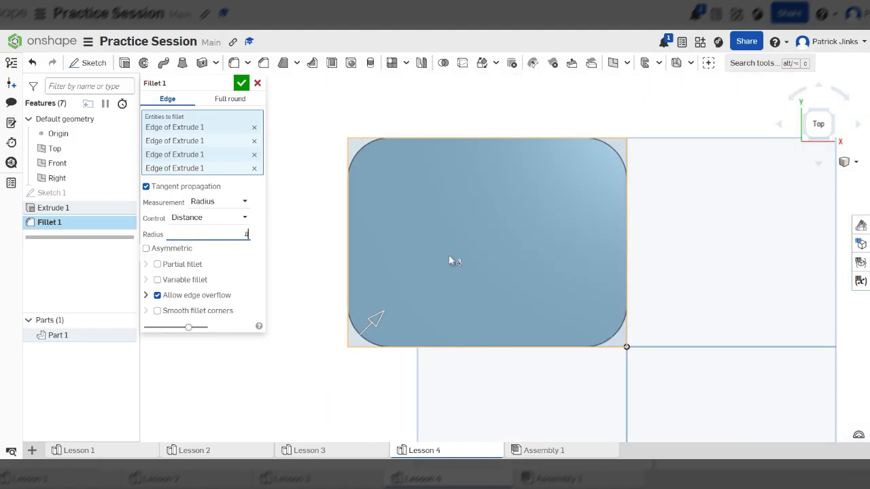
right_drag(449, 262, 464, 231)
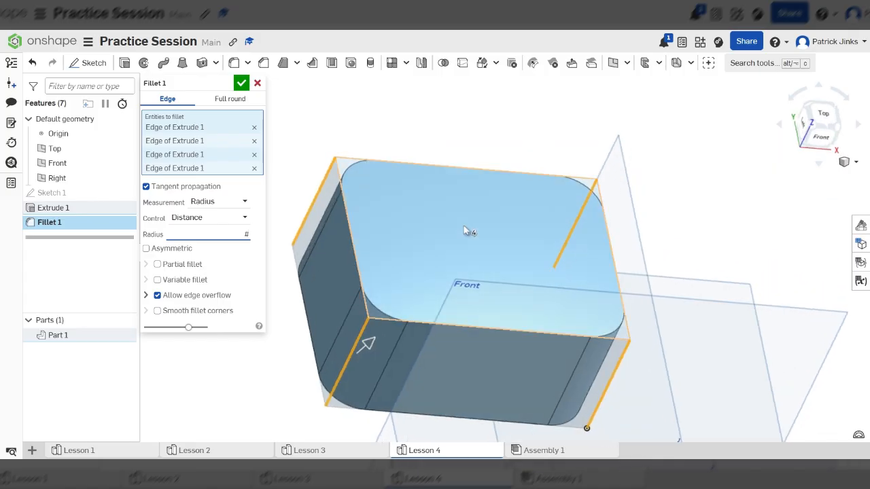
right_drag(585, 315, 487, 338)
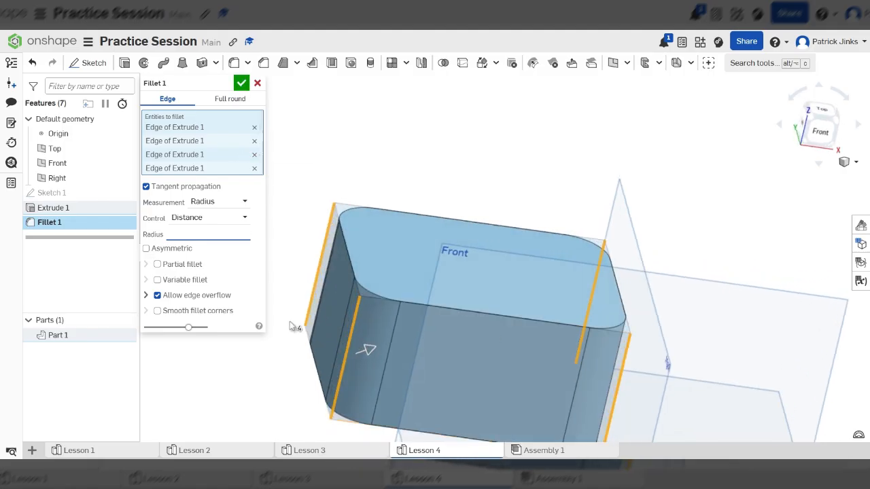
text(15)
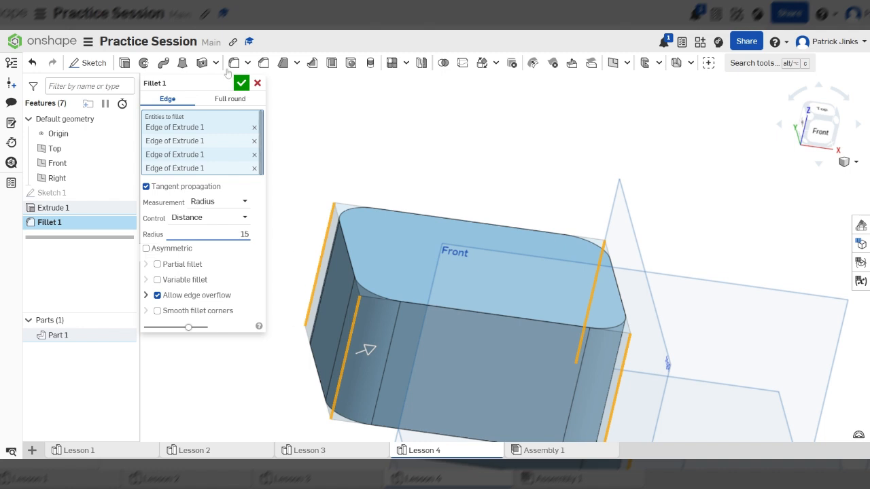
click(242, 86)
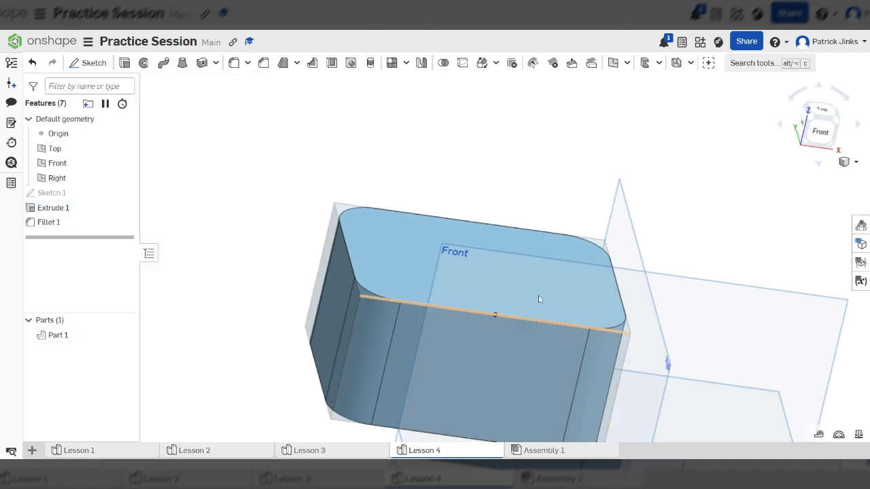
Start a distance-and-angle chamfer on the block's whole top face.
scroll(491, 312, down, 3)
right_drag(557, 360, 347, 410)
scroll(540, 346, up, 5)
right_drag(539, 346, 538, 321)
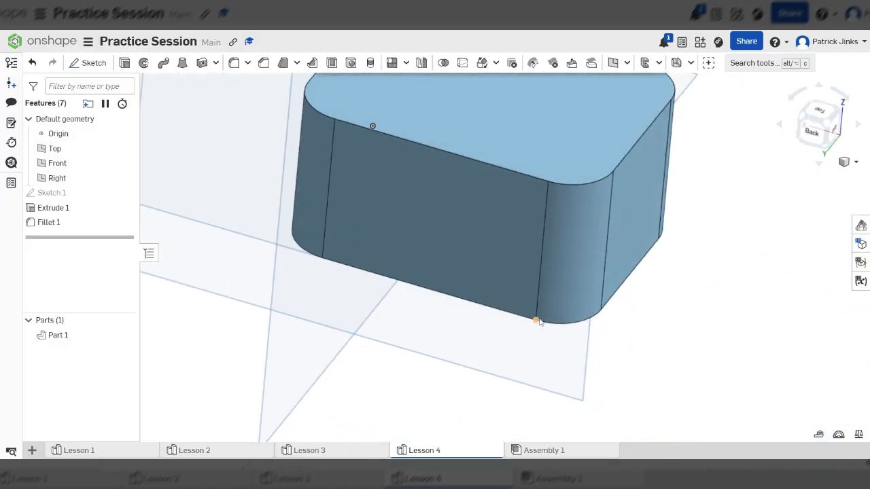
scroll(496, 393, down, 4)
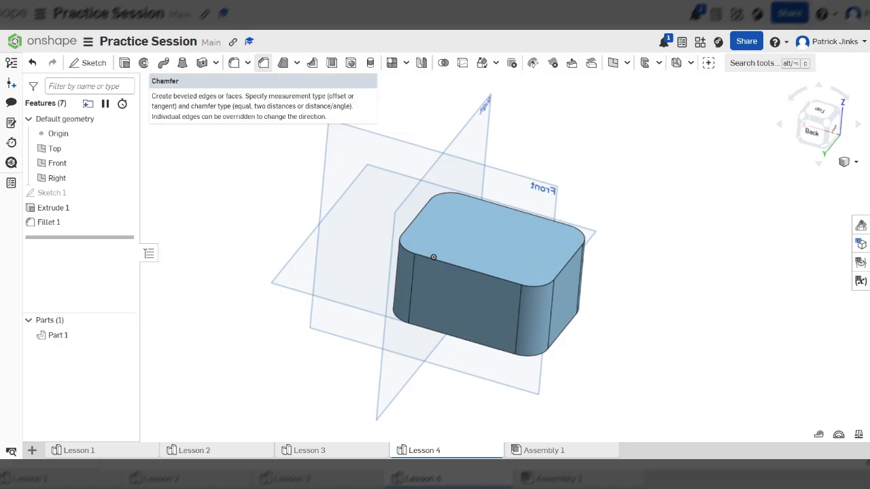
click(263, 62)
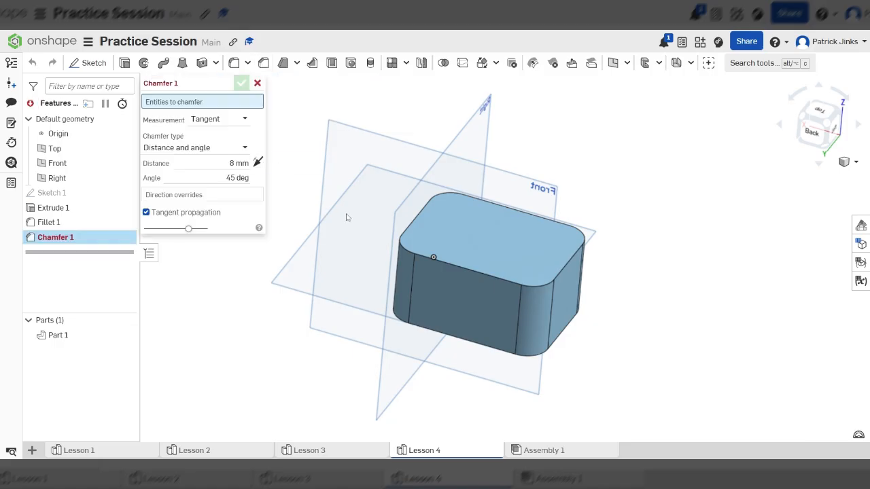
scroll(535, 269, up, 5)
scroll(625, 272, down, 4)
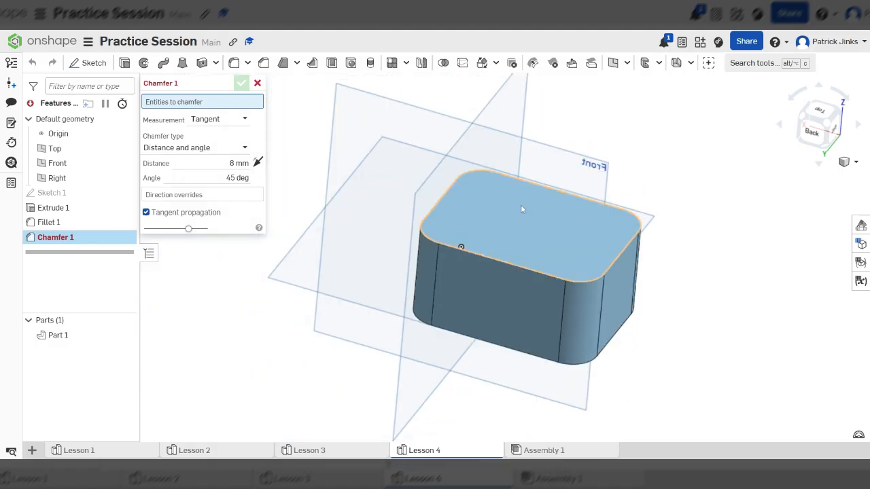
scroll(515, 203, up, 5)
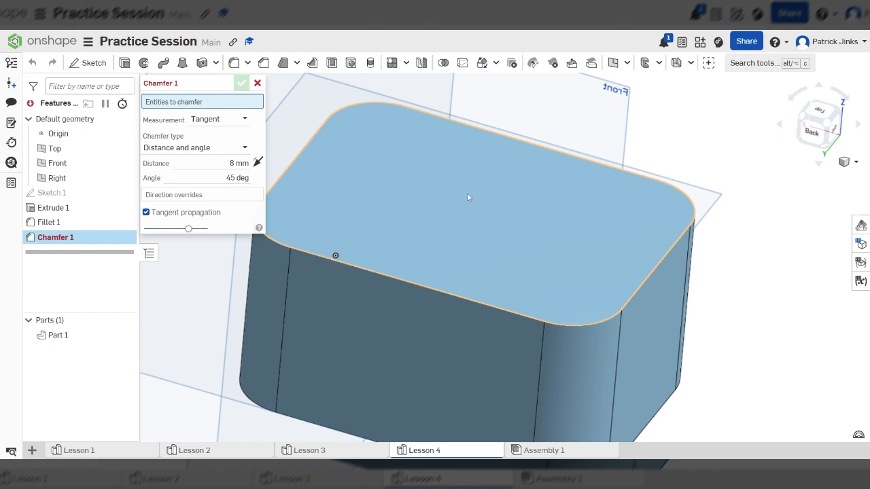
click(477, 230)
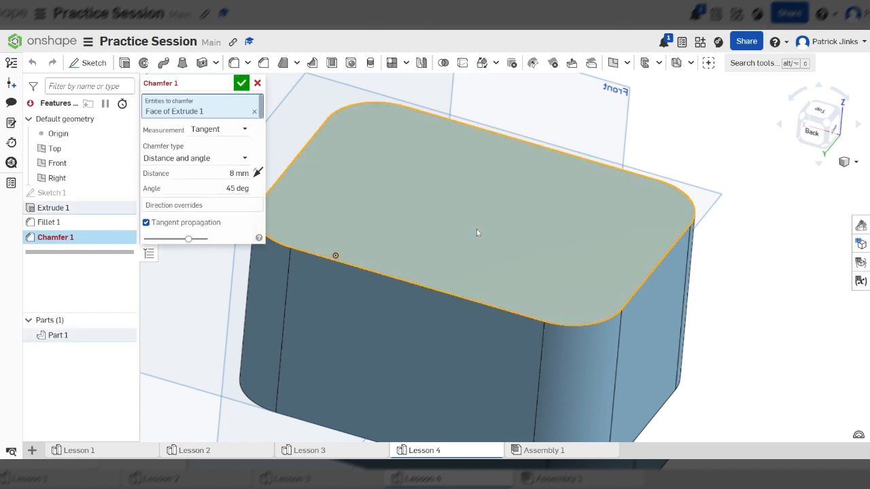
scroll(486, 211, down, 3)
mouse_move(502, 221)
right_down()
mouse_move(505, 198)
mouse_move(505, 213)
right_up()
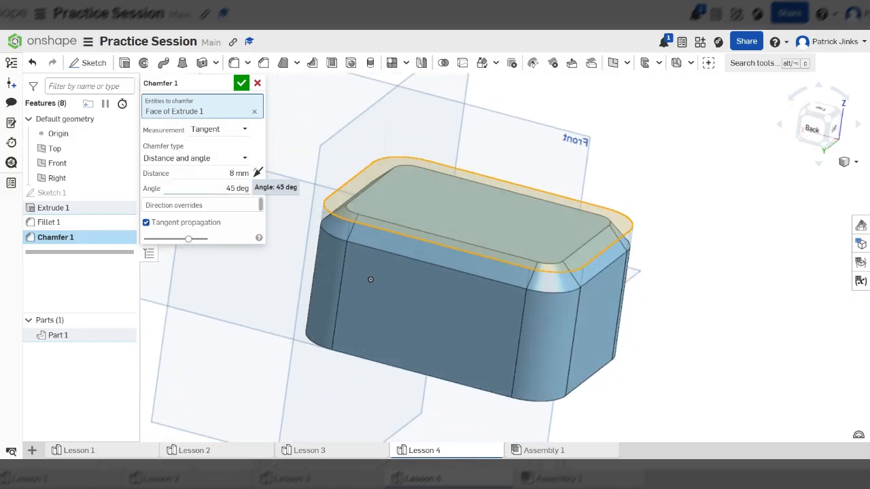
Set the top face's chamfer distance to 10 mm.
click(238, 173)
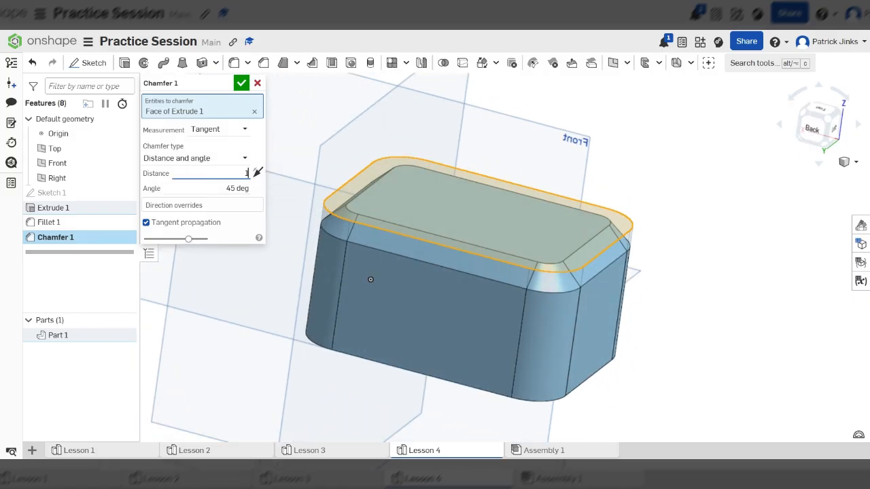
scroll(677, 245, down, 3)
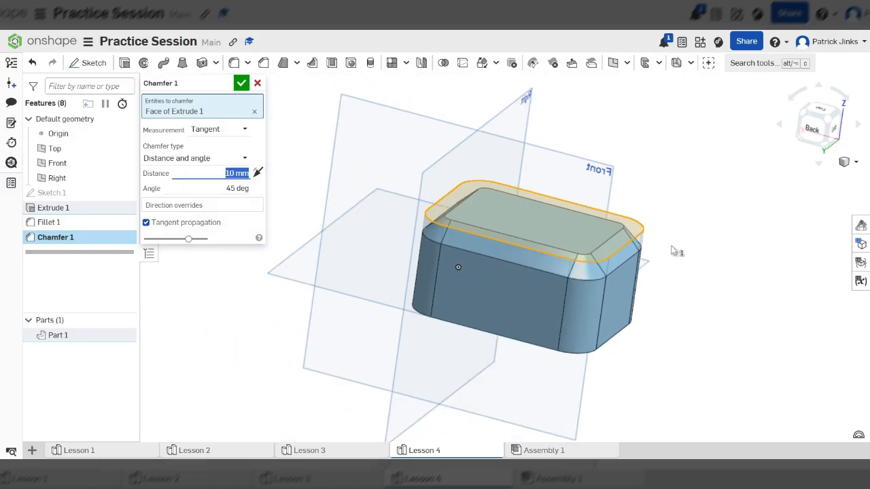
scroll(661, 316, up, 3)
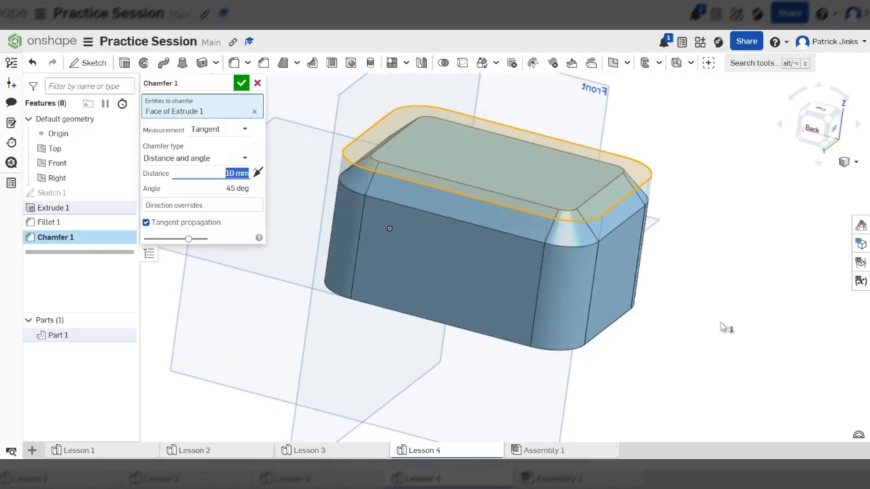
Add the block's bottom face to the chamfer selection and accept the chamfer.
right_drag(722, 328, 719, 269)
click(554, 286)
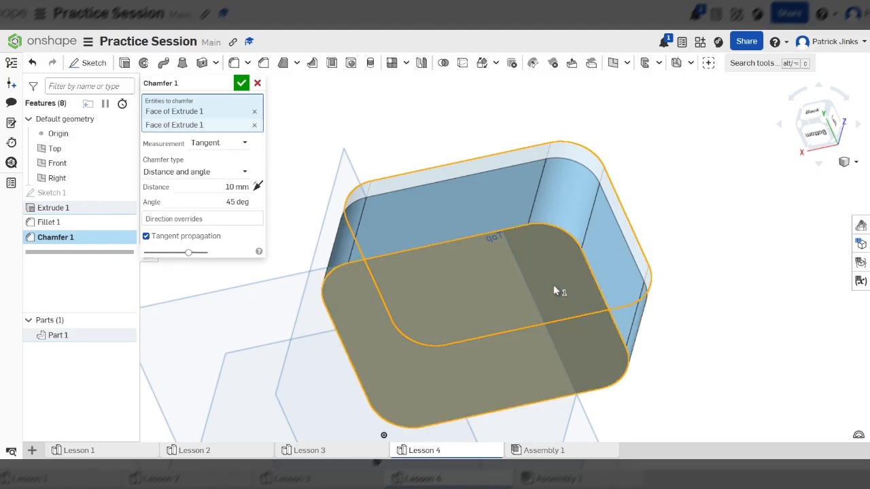
right_drag(713, 185, 645, 244)
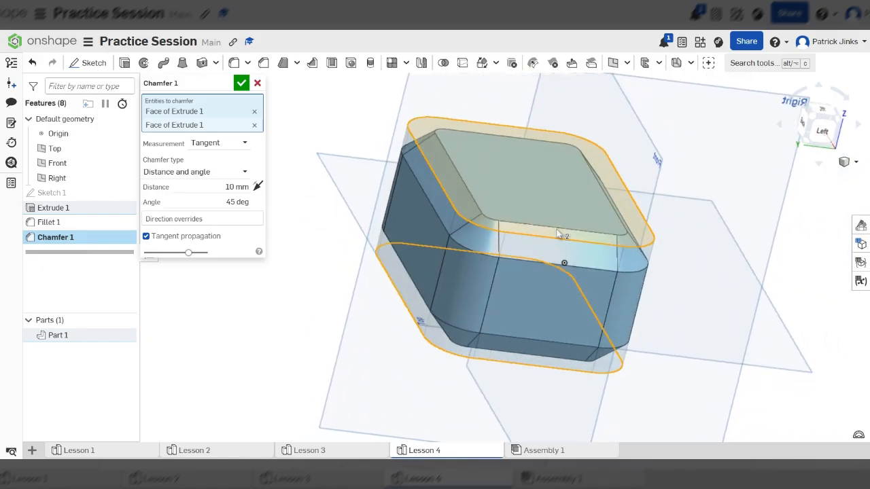
click(243, 84)
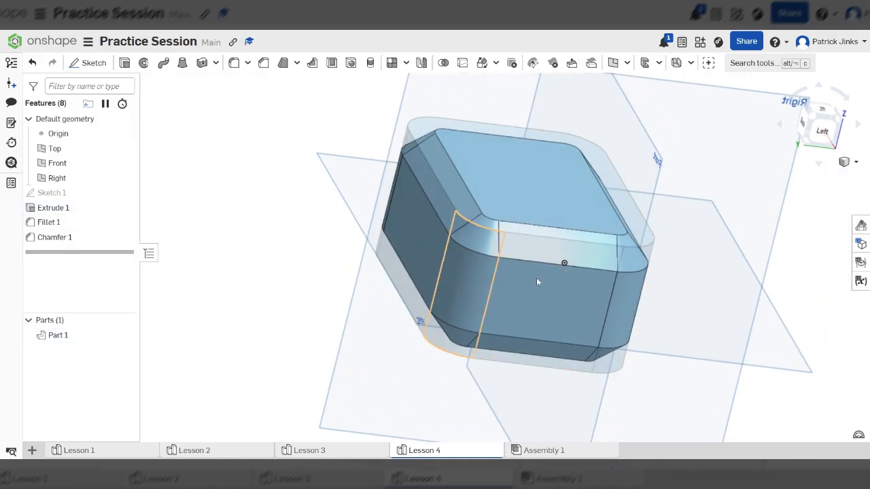
scroll(533, 258, down, 4)
right_drag(694, 323, 693, 303)
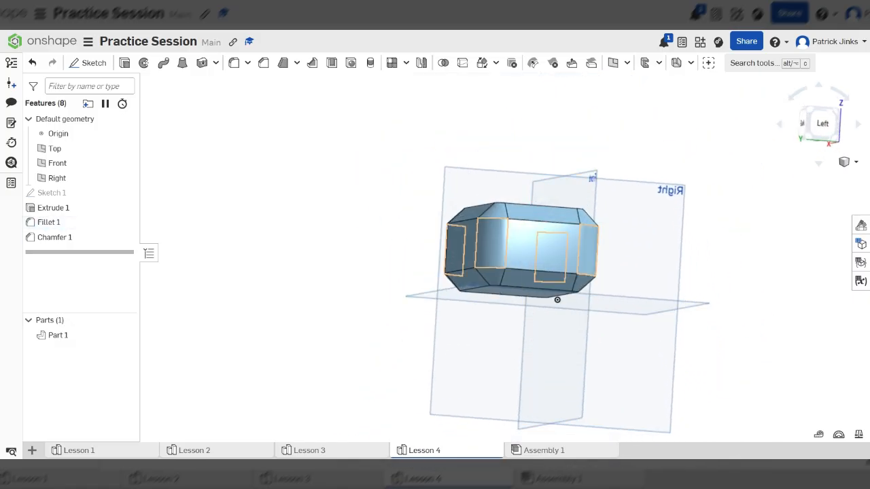
Edit the chamfer to remove the bottom face from its selection, keeping only the top face, and accept it.
double_click(68, 238)
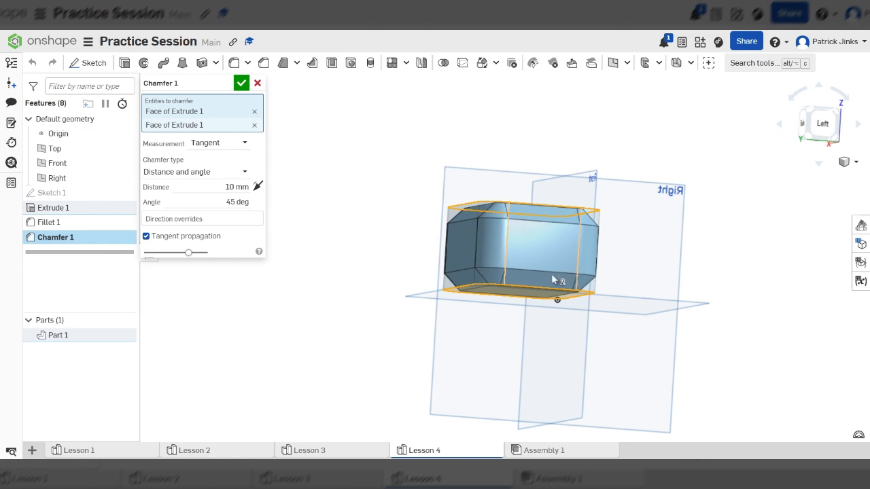
click(254, 125)
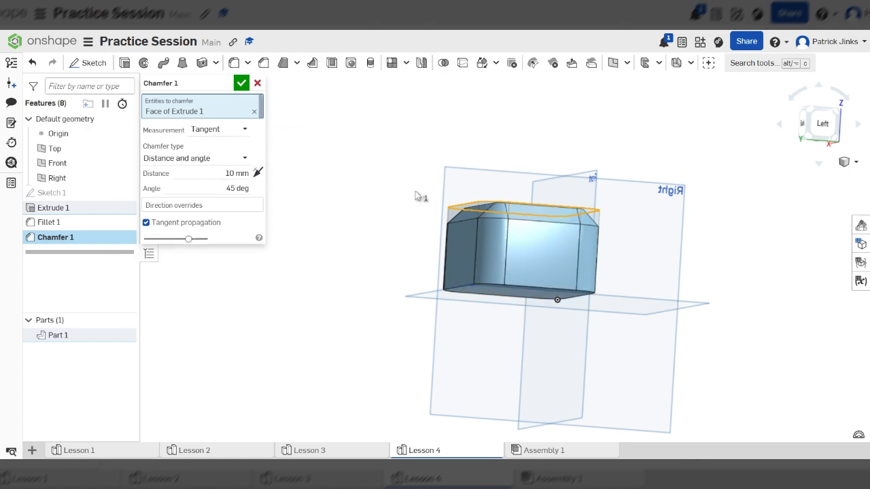
right_drag(417, 194, 450, 221)
scroll(553, 252, up, 4)
scroll(594, 247, down, 4)
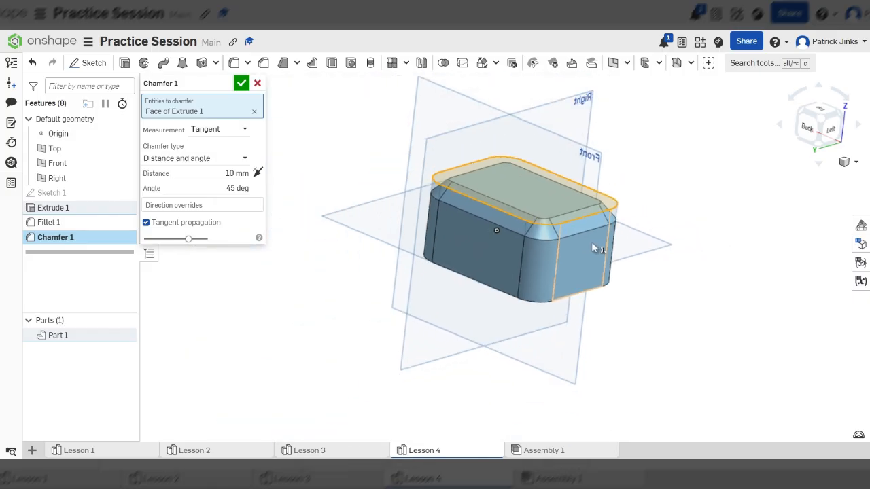
scroll(572, 199, up, 2)
scroll(571, 197, up, 2)
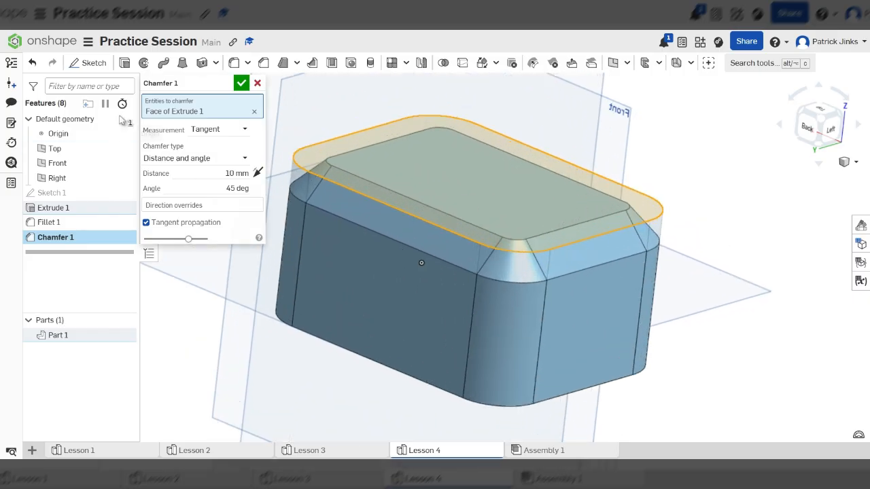
click(240, 84)
scroll(462, 231, down, 2)
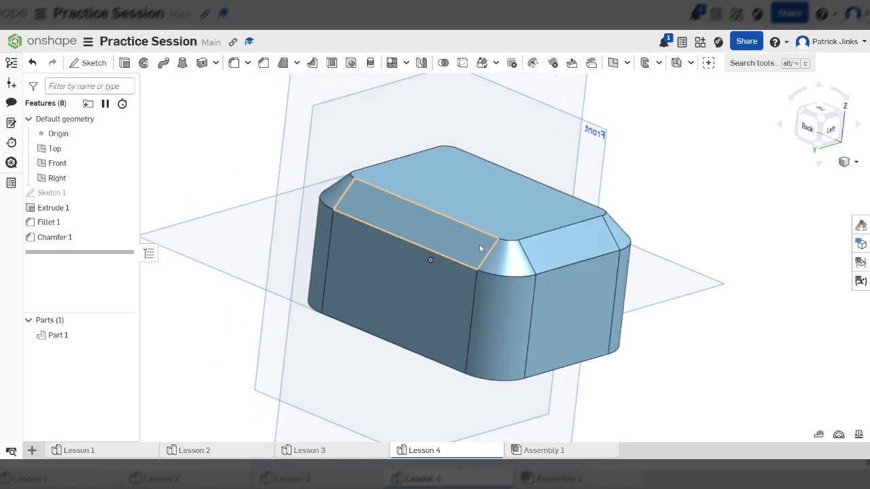
Start a new sketch on the block's left end face, viewed straight on.
click(832, 131)
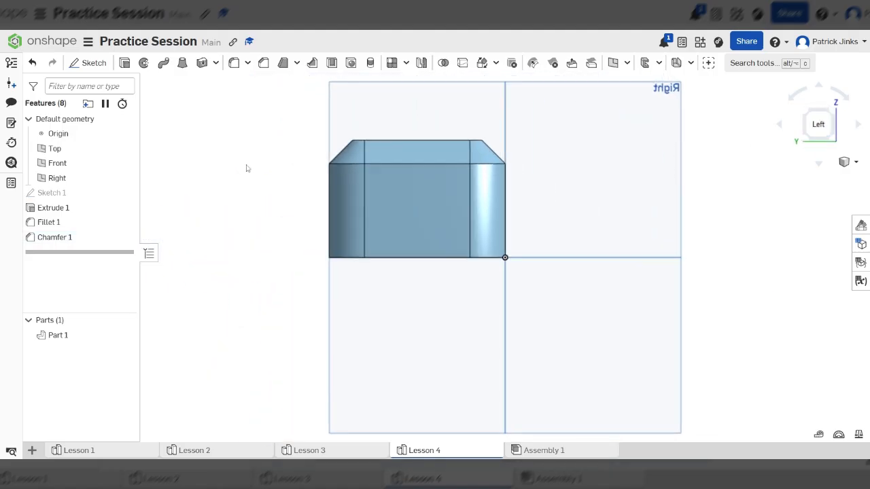
scroll(431, 226, up, 2)
scroll(432, 225, up, 2)
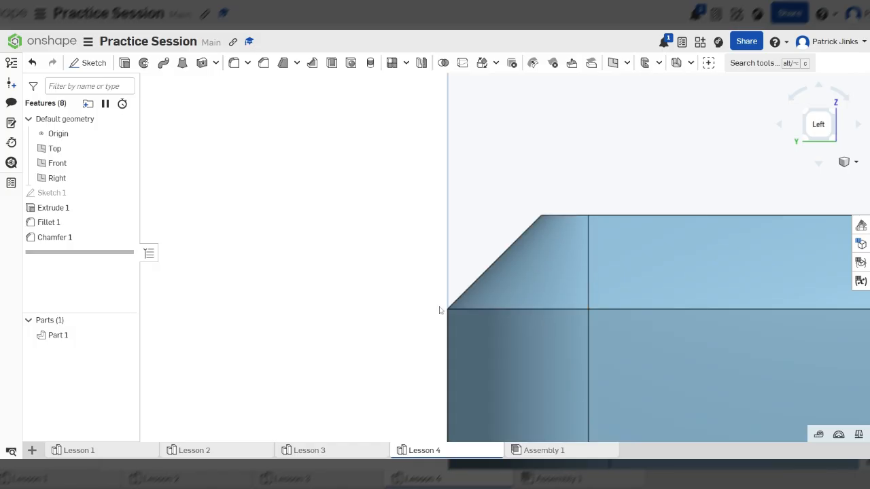
click(91, 62)
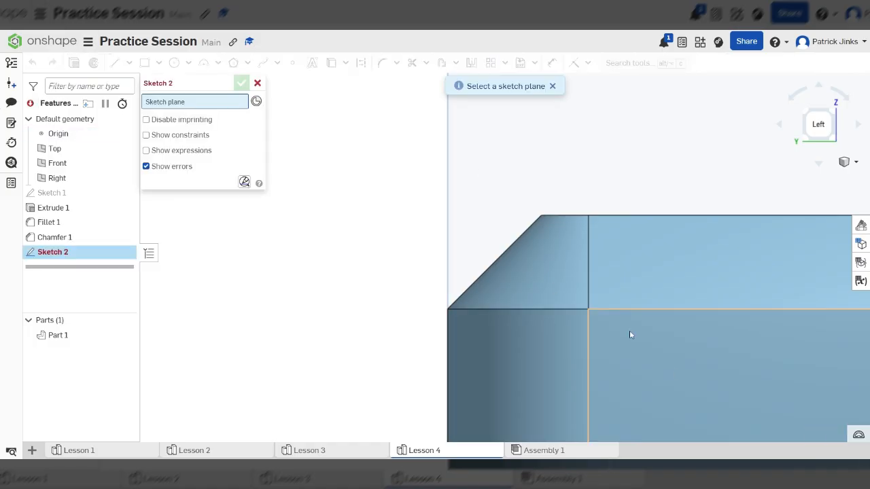
Try a vertical line about 10 mm long from the chamfer's upper corner to its lower edge, and undo it.
click(115, 63)
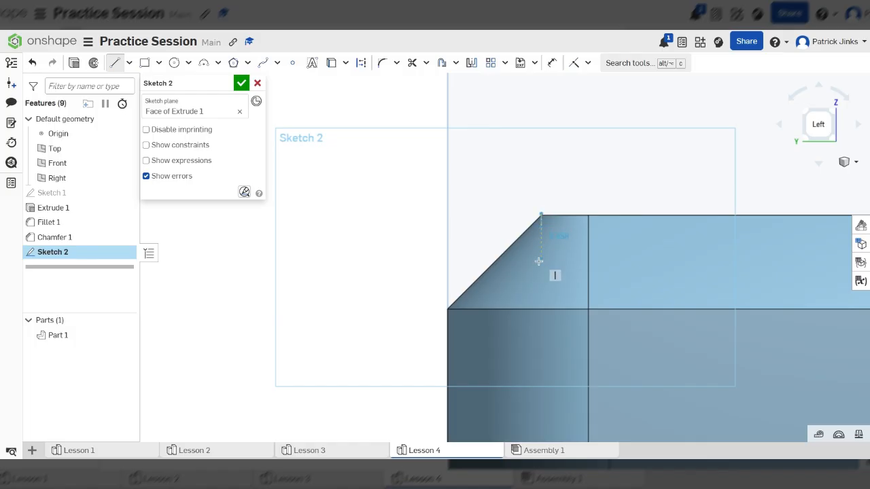
scroll(541, 302, up, 5)
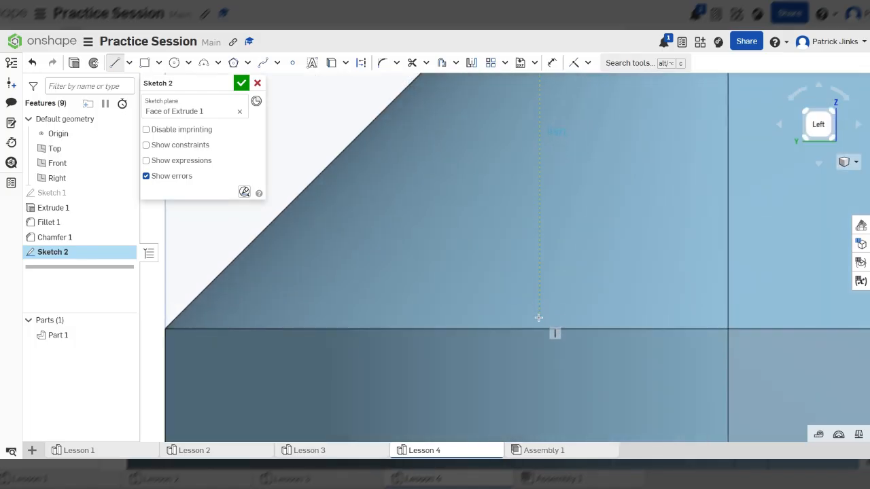
click(541, 329)
scroll(541, 328, down, 4)
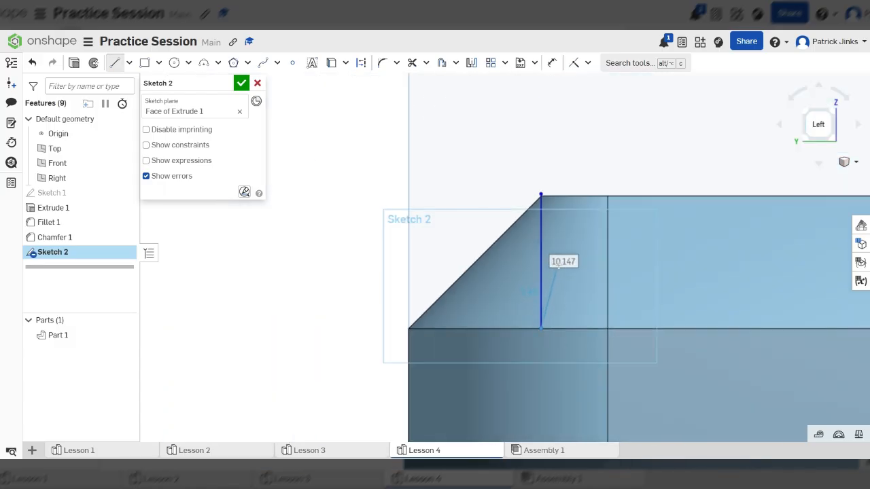
key(Escape)
scroll(558, 270, down, 6)
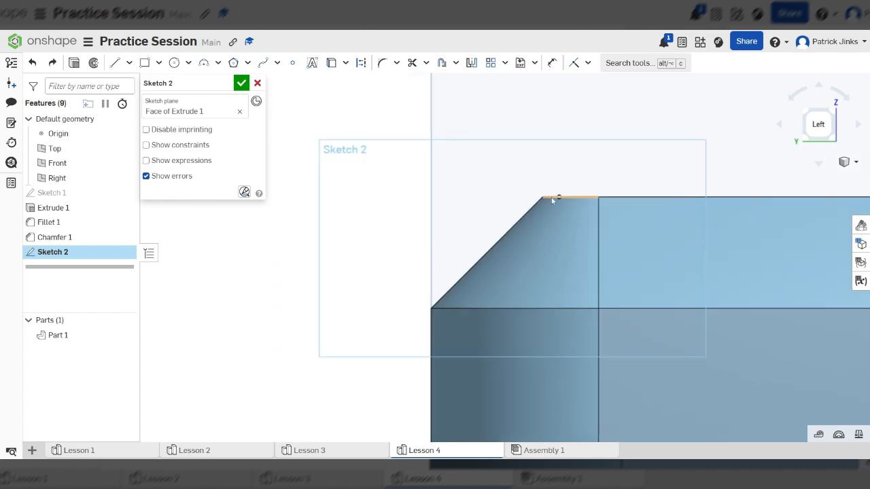
Discard the open sketch on the block's left end face without keeping it.
right_drag(768, 401, 767, 363)
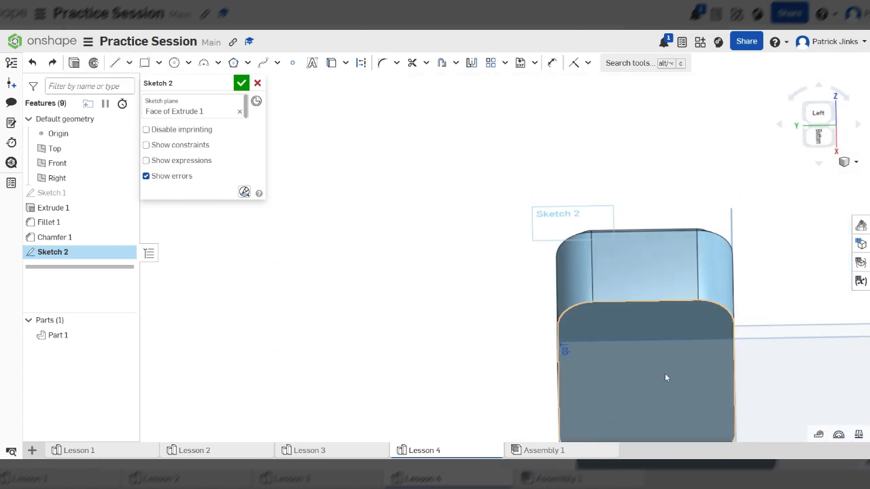
click(648, 331)
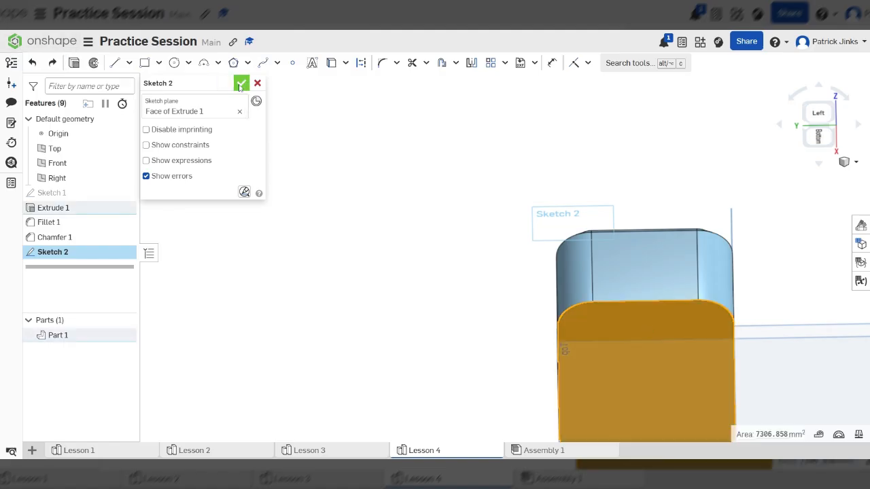
click(257, 83)
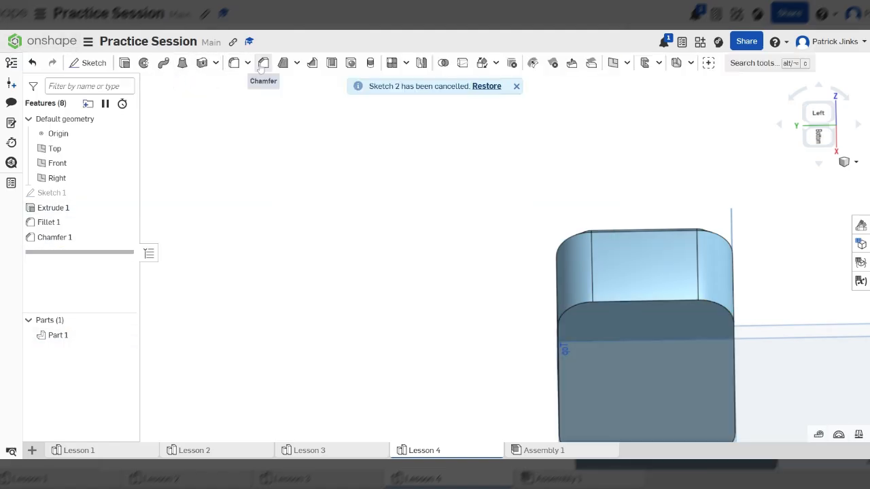
Start a chamfer on the block's bottom face and try a distance of 20 mm at 45 degrees.
click(261, 68)
click(675, 335)
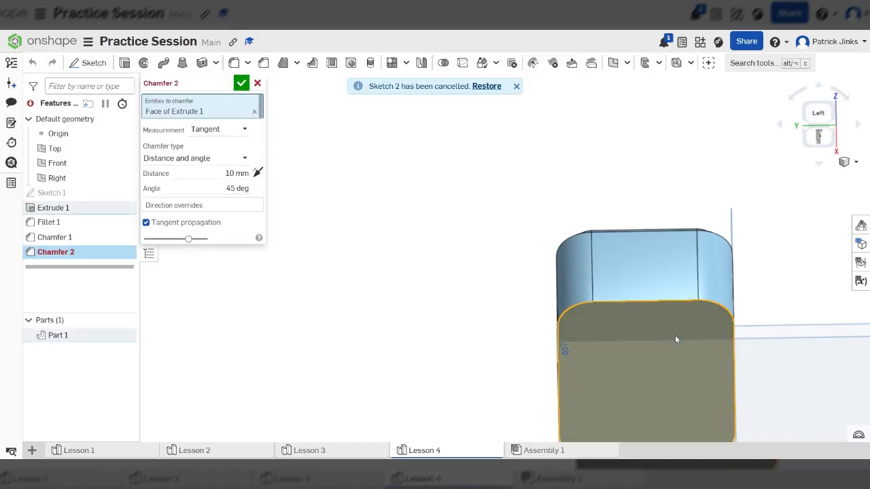
click(236, 173)
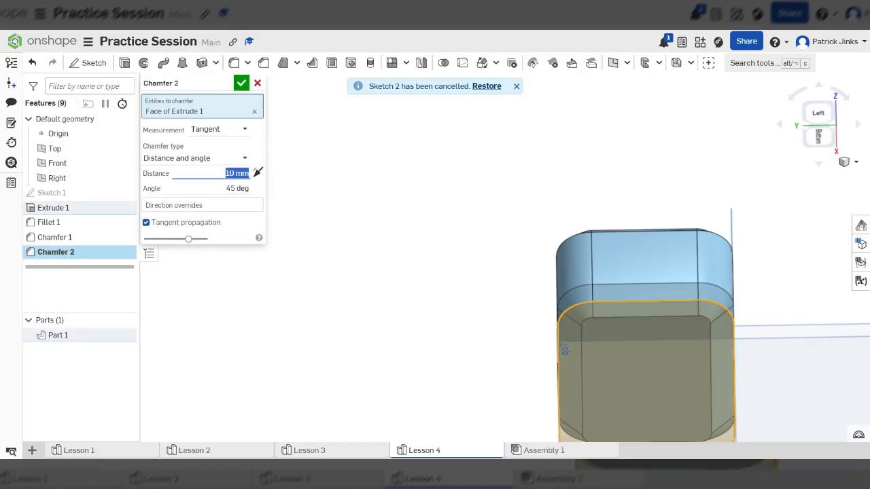
text(20)
key(Return)
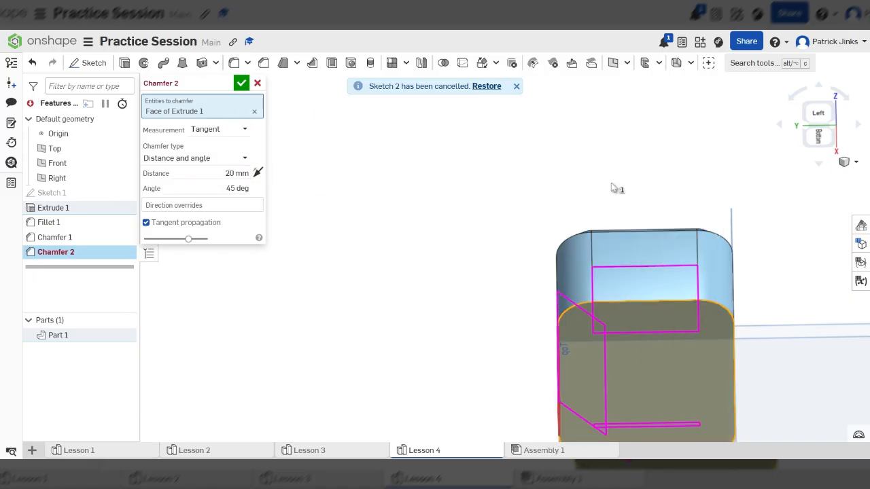
Try 18 mm and 16 mm as the bottom face's chamfer distance, settle on 15 mm, and accept the chamfer.
right_drag(615, 188, 706, 426)
scroll(689, 370, up, 5)
scroll(688, 370, down, 6)
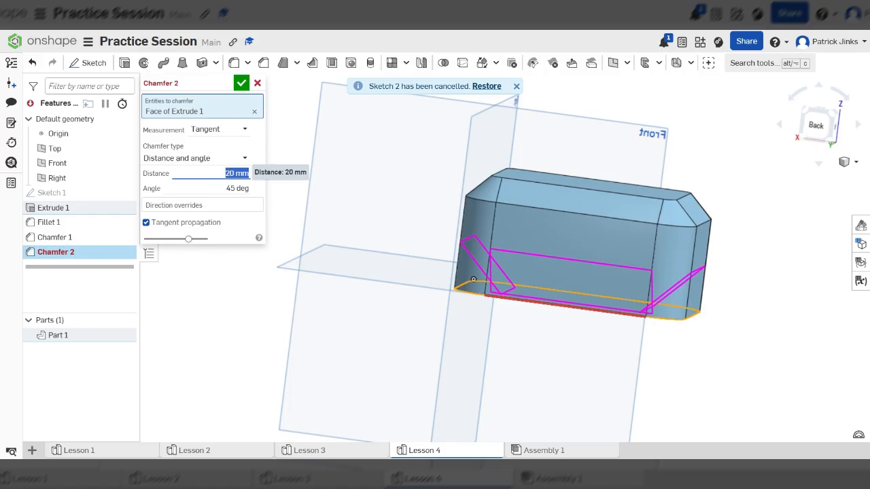
text(18)
key(Return)
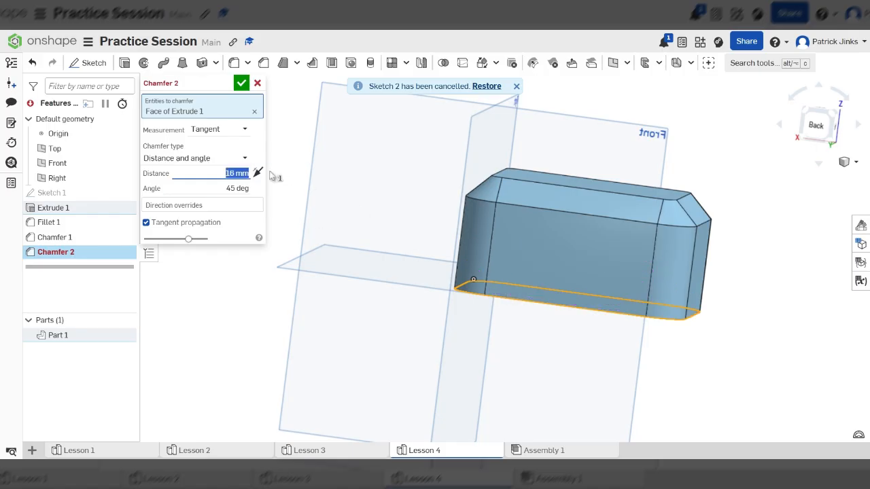
text(1)
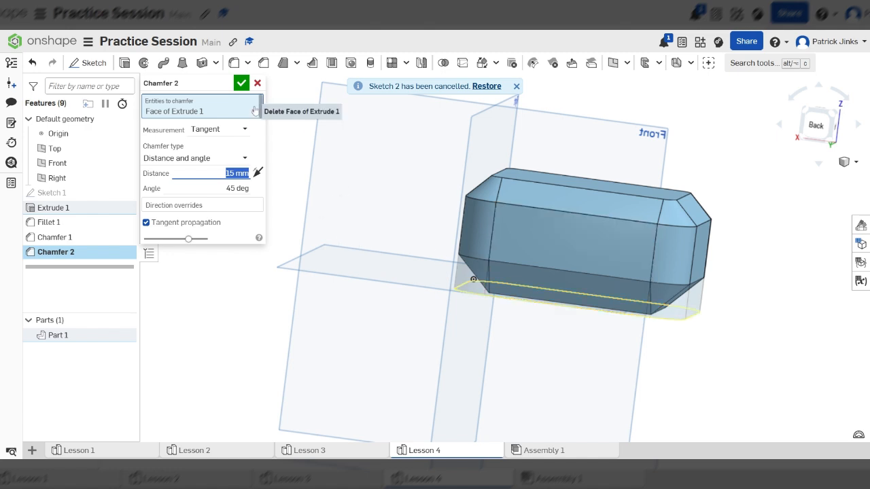
click(241, 83)
scroll(634, 279, down, 3)
mouse_move(634, 279)
right_down()
mouse_move(704, 256)
mouse_move(699, 211)
mouse_move(670, 204)
mouse_move(672, 211)
mouse_move(696, 200)
right_up()
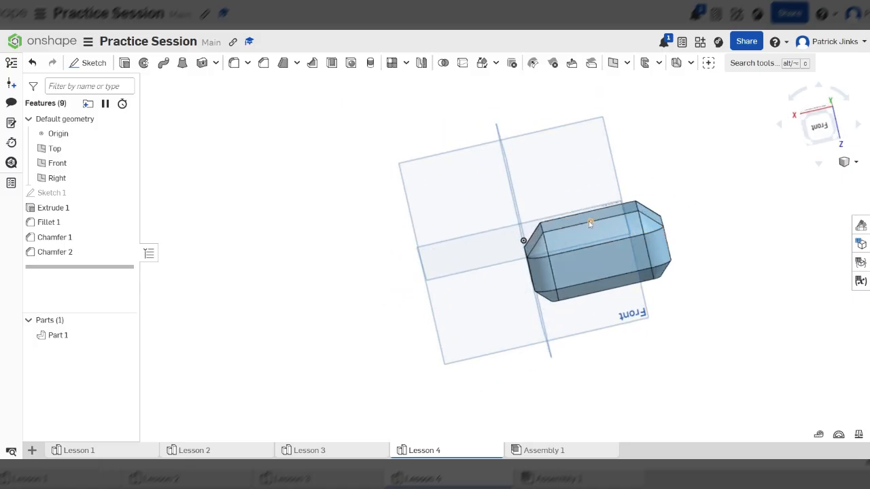
right_drag(588, 220, 627, 276)
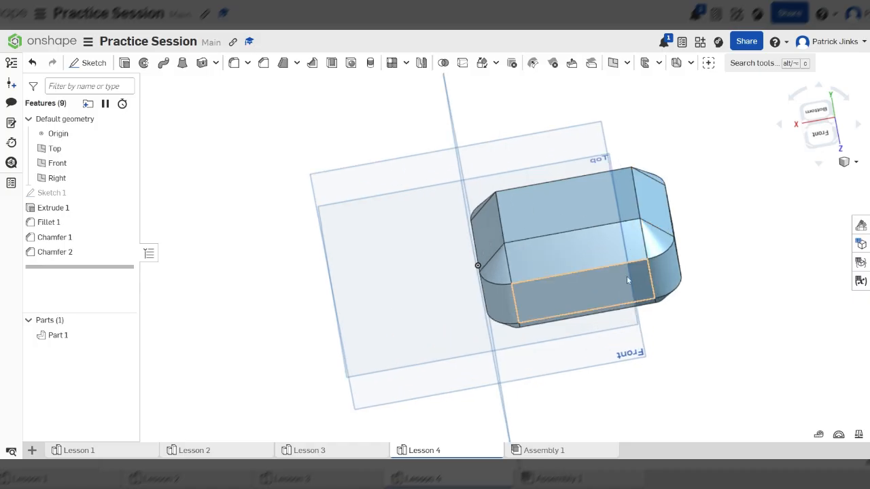
scroll(580, 256, up, 1)
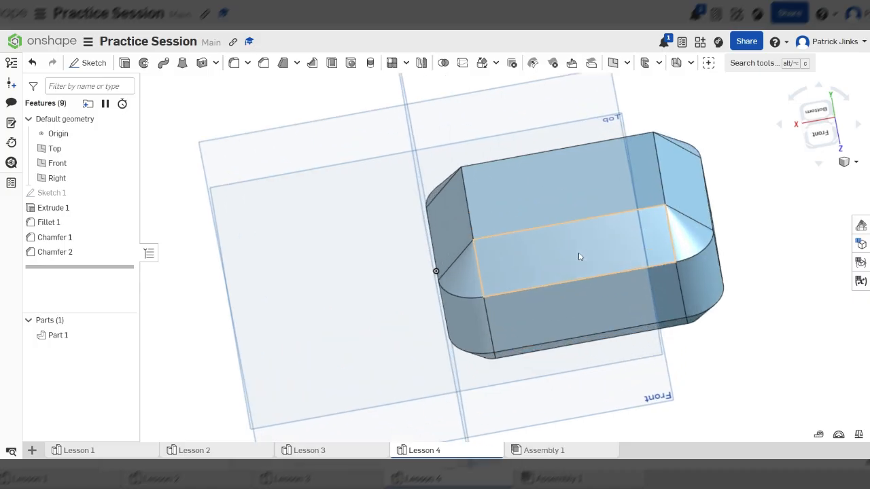
Open the Lesson 3 Part Studio and examine the cube's curved and circular cut-outs from several angles.
click(338, 452)
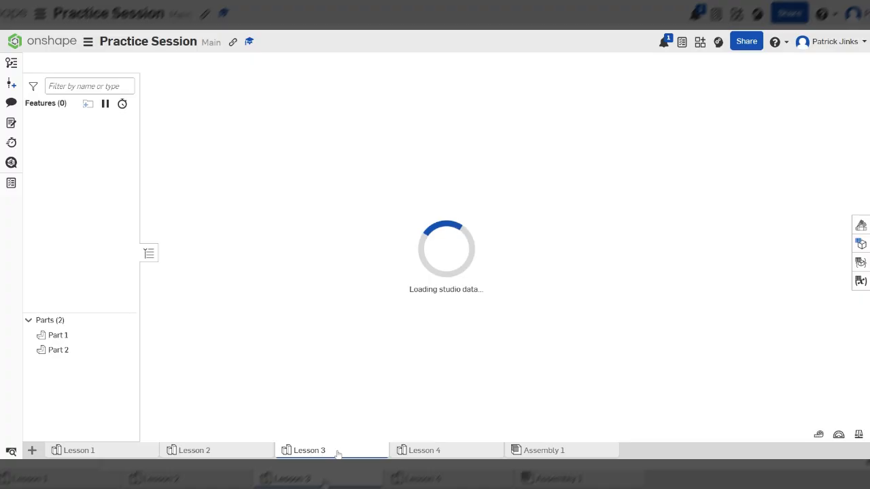
right_drag(500, 228, 500, 266)
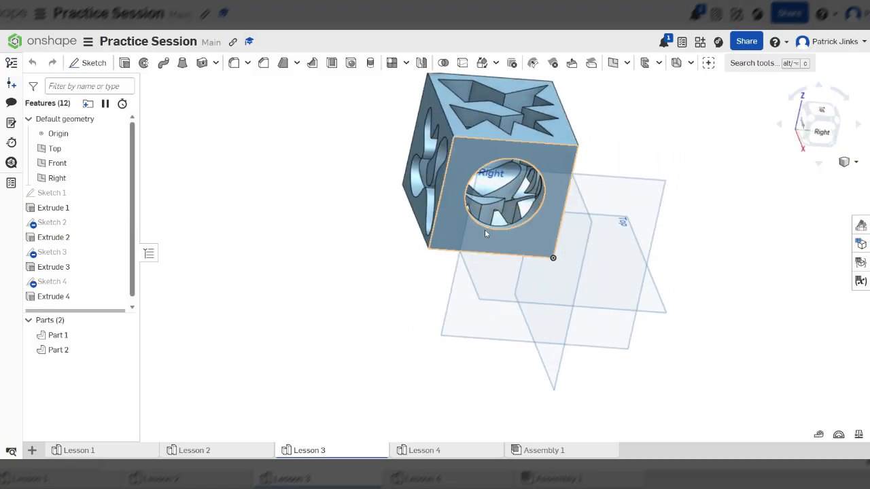
scroll(533, 206, up, 5)
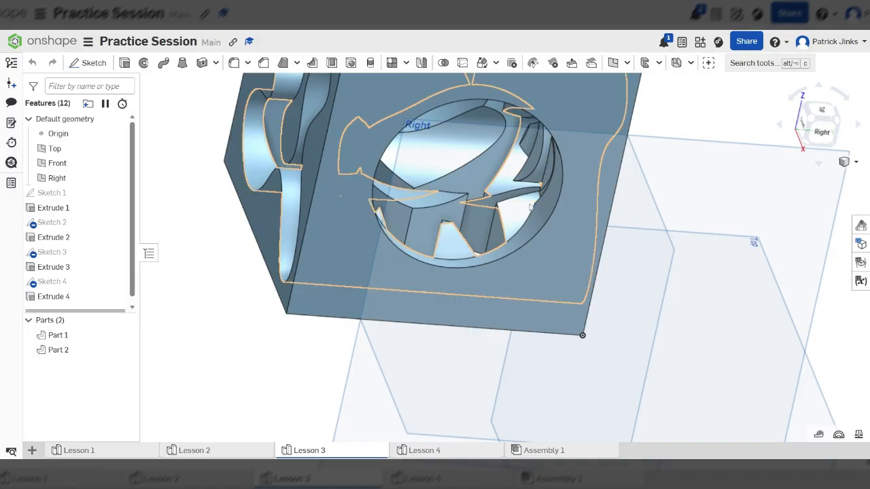
scroll(534, 206, up, 5)
scroll(571, 194, down, 10)
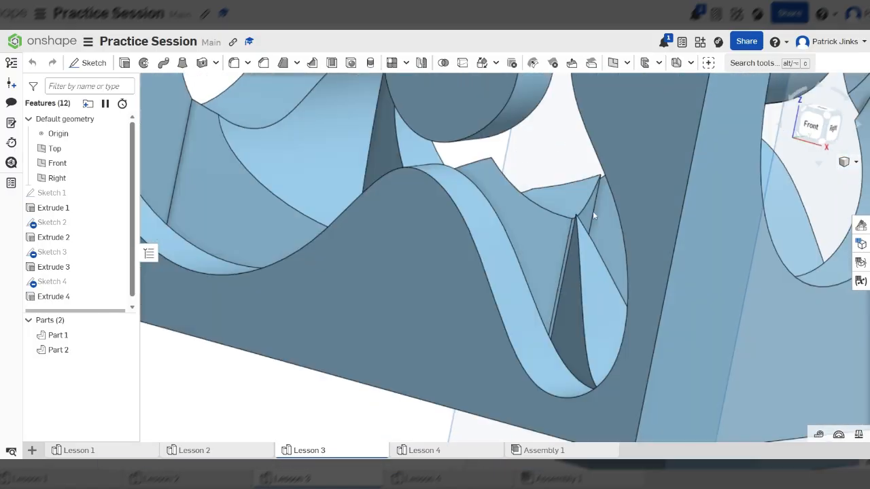
scroll(639, 196, up, 8)
right_drag(638, 194, 634, 192)
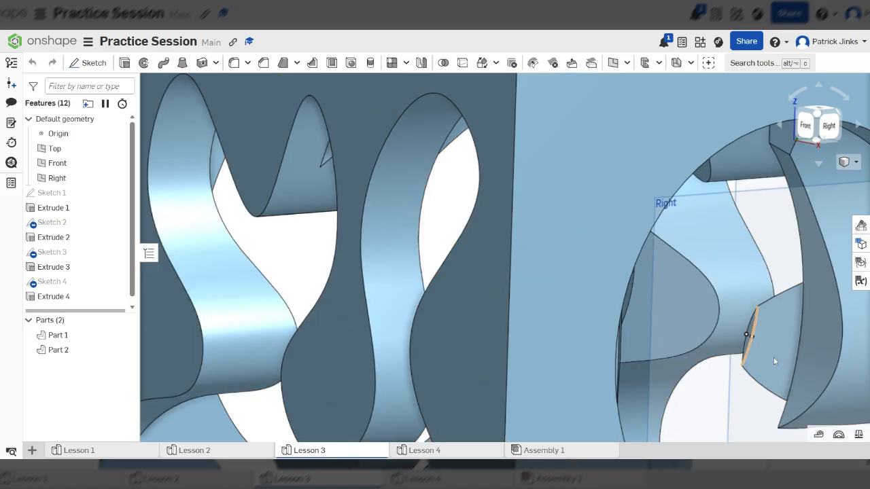
scroll(679, 279, down, 5)
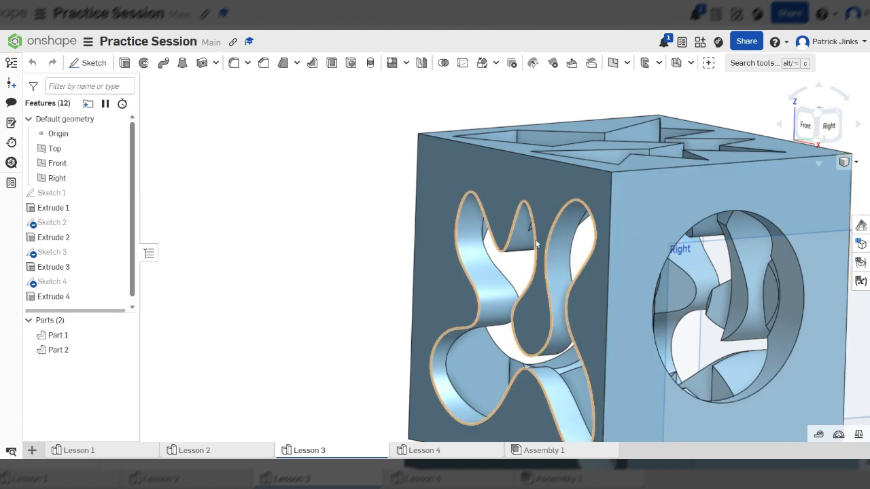
right_drag(543, 239, 596, 246)
scroll(553, 272, up, 6)
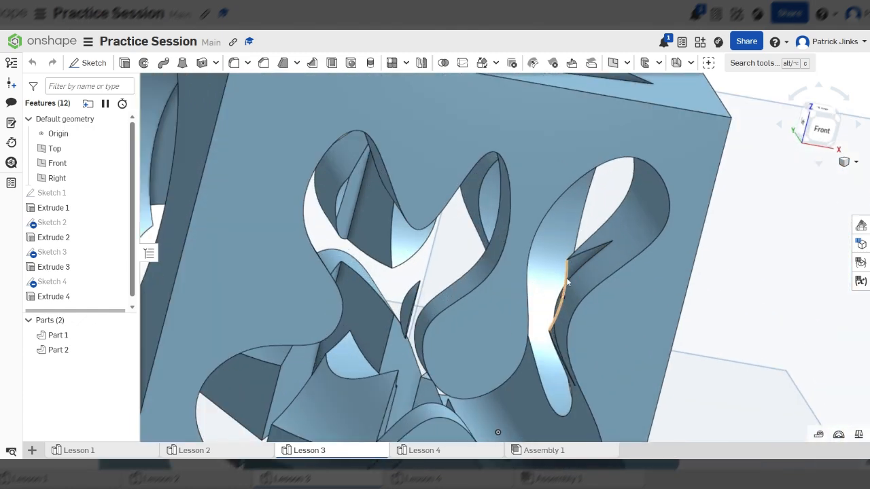
right_drag(554, 272, 386, 247)
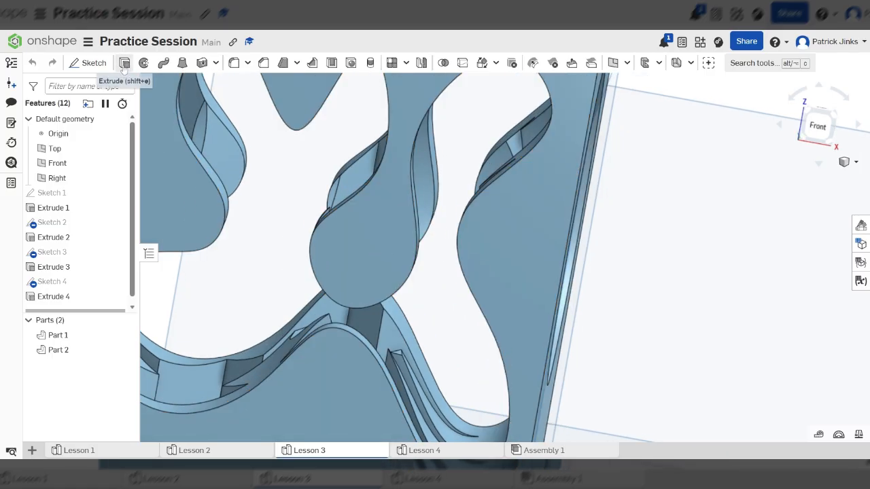
Start a fillet on the cube's front face with the curved cut-out and set the radius to 1 mm.
click(234, 62)
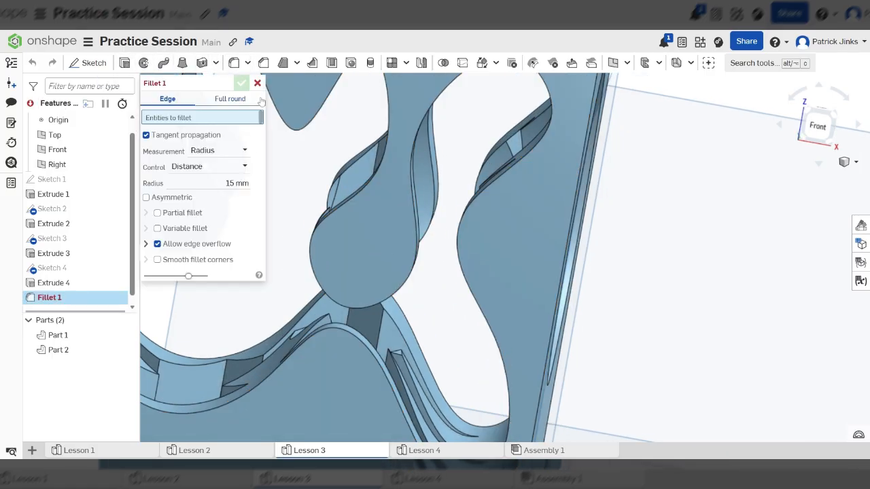
scroll(327, 231, down, 8)
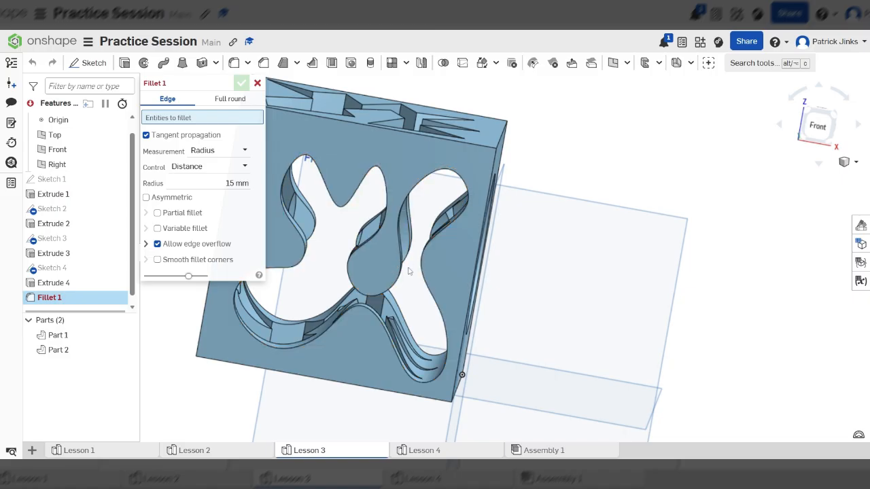
right_drag(397, 270, 381, 261)
scroll(381, 261, up, 5)
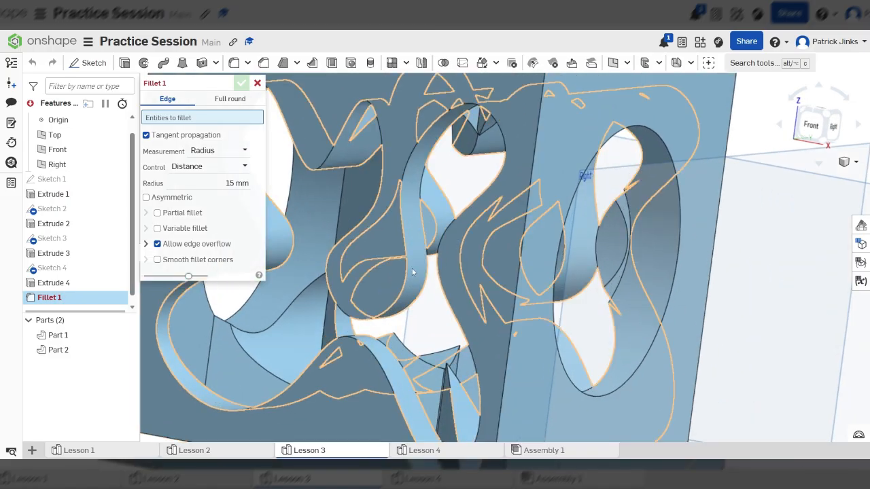
click(402, 275)
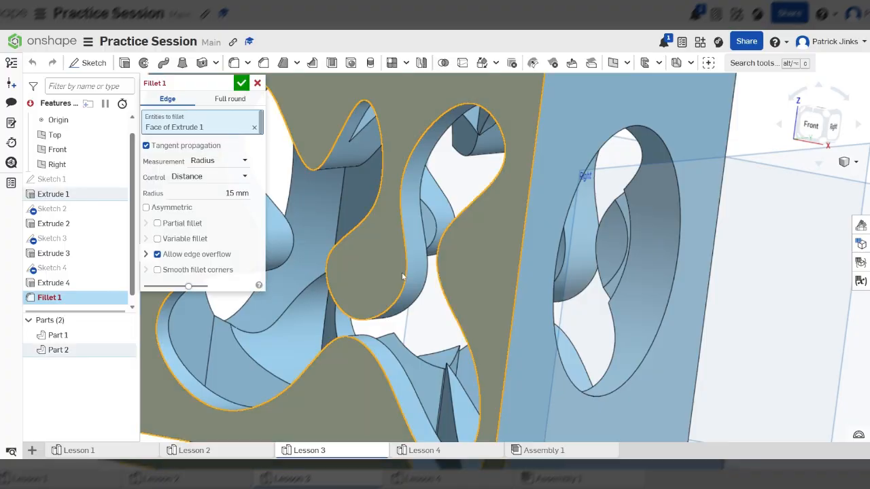
scroll(522, 306, down, 5)
mouse_move(522, 306)
right_down()
mouse_move(504, 306)
mouse_move(536, 301)
right_up()
scroll(427, 273, up, 3)
scroll(427, 273, up, 3)
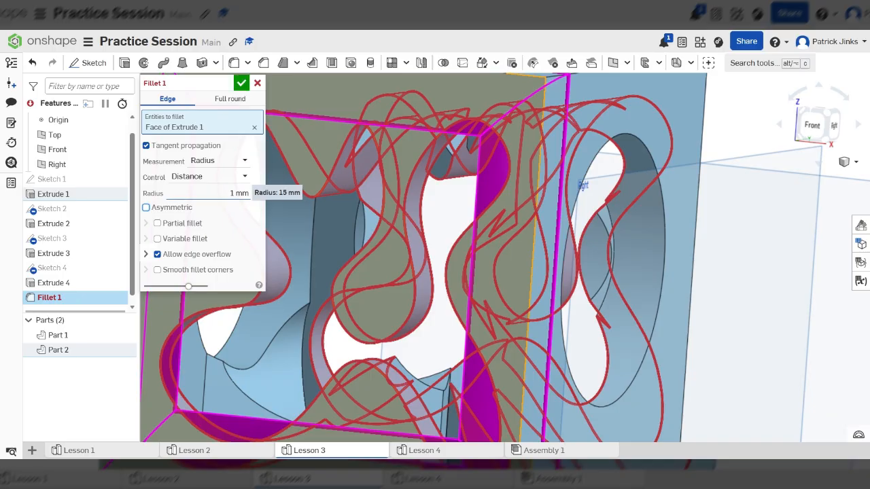
Try radii of 2 mm and 3 mm for the front face's fillet.
scroll(469, 253, down, 5)
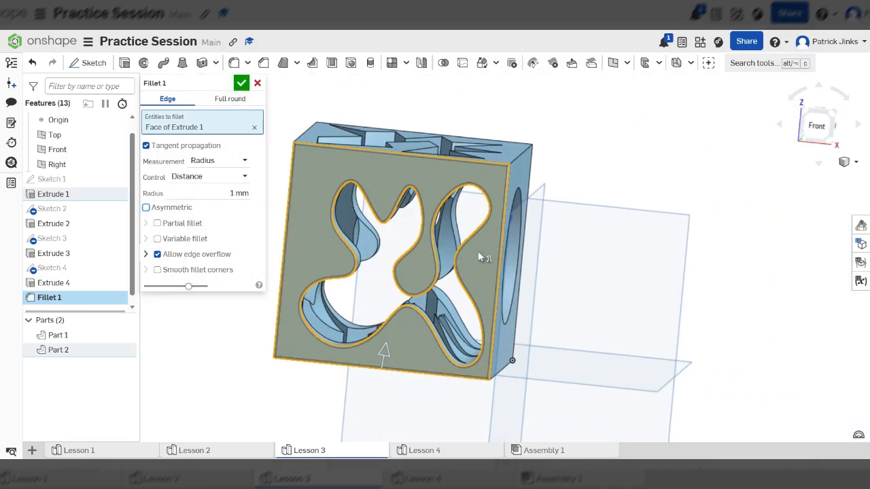
scroll(469, 255, up, 8)
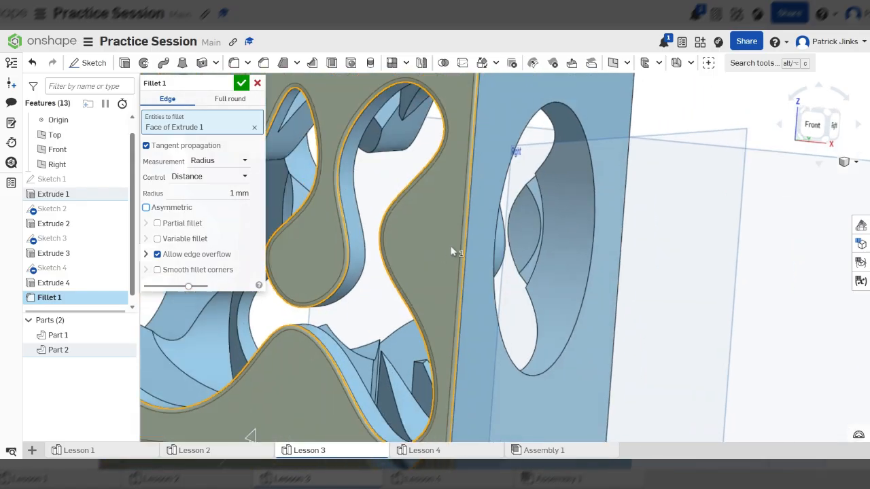
scroll(452, 251, down, 5)
scroll(408, 258, up, 6)
click(239, 193)
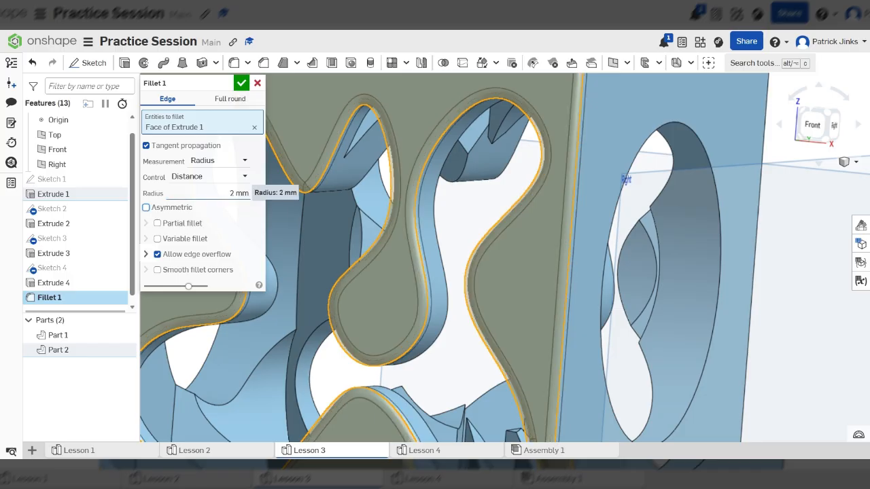
click(249, 194)
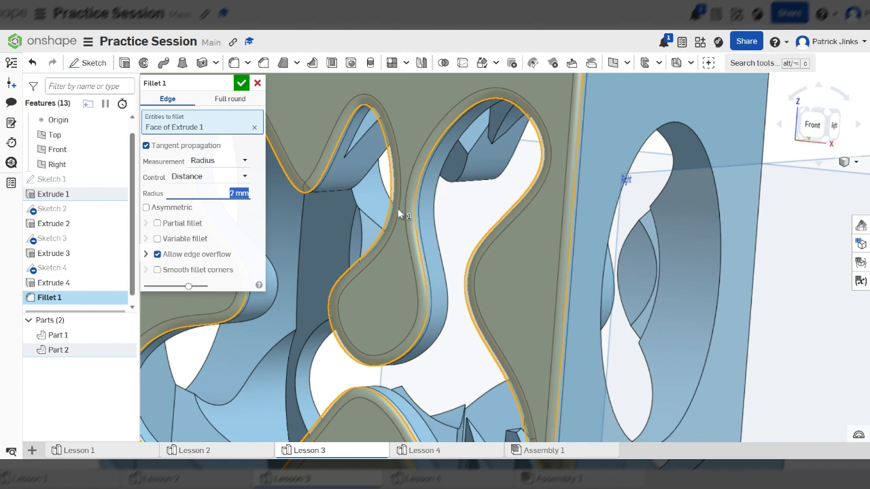
text(3)
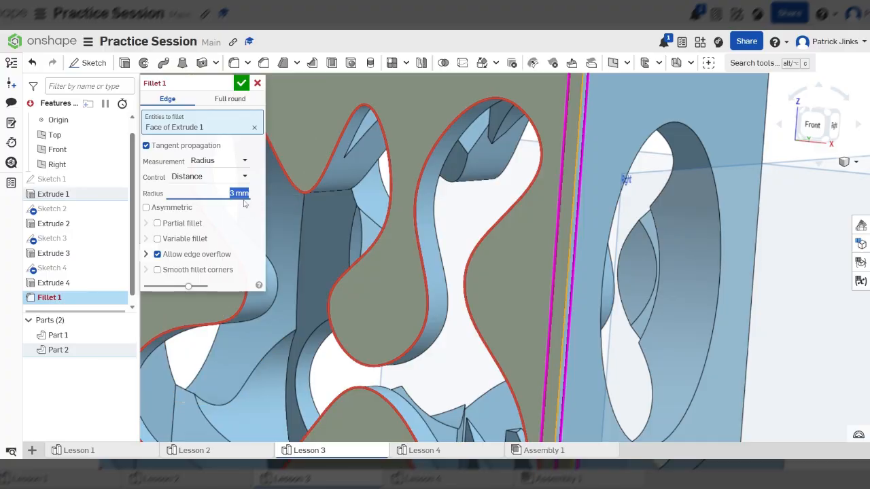
text(2.5)
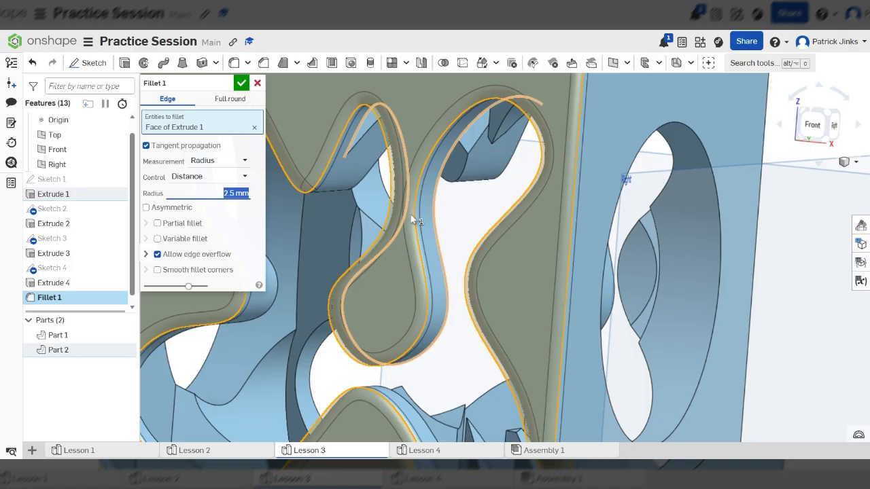
Set the front face's fillet radius to 2.5 mm and accept the fillet.
scroll(414, 201, up, 5)
scroll(438, 189, down, 10)
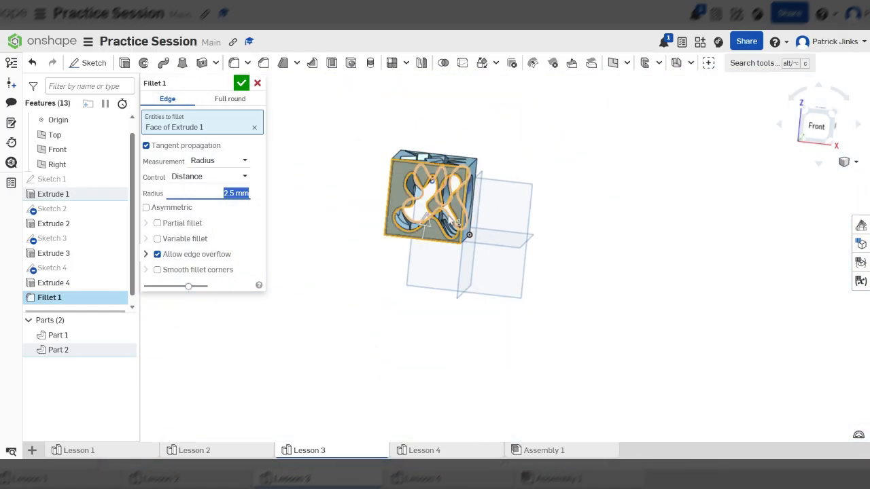
click(243, 85)
scroll(469, 223, up, 5)
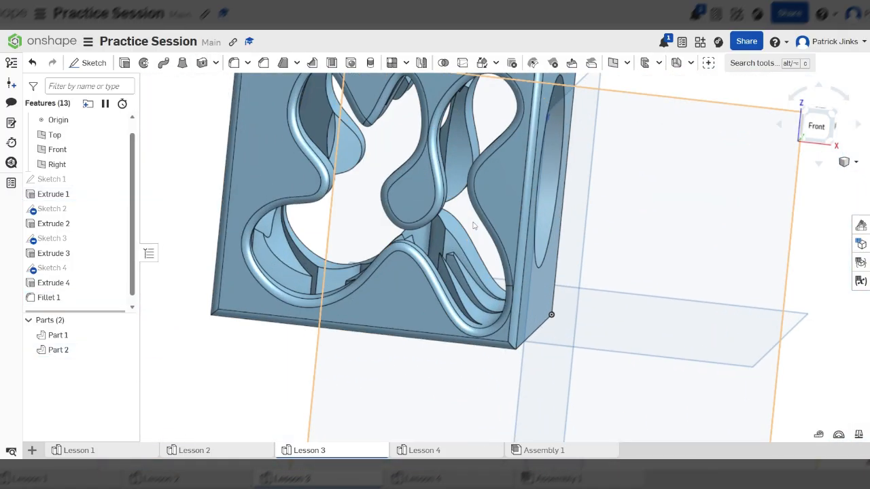
Start a chamfer on one edge of the jagged cut-out and add the cube's whole top face to it.
right_drag(686, 235, 598, 245)
scroll(591, 239, down, 7)
scroll(595, 235, up, 5)
scroll(595, 235, up, 2)
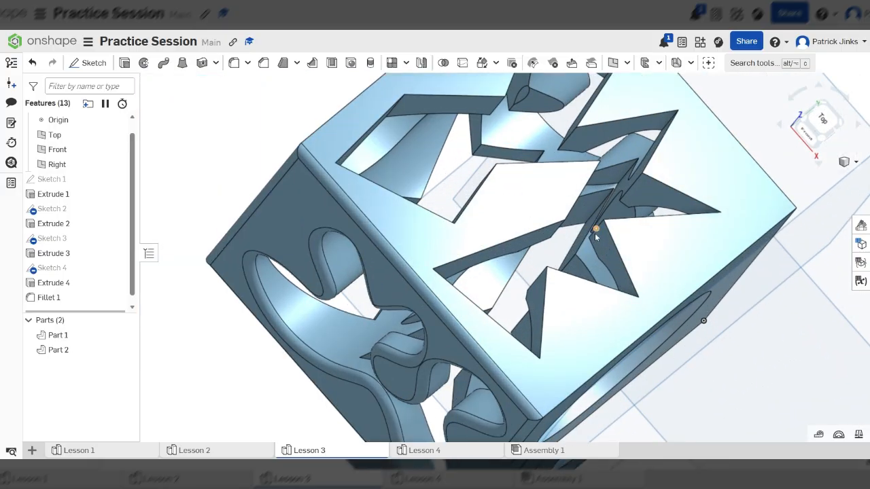
click(264, 63)
scroll(517, 204, up, 5)
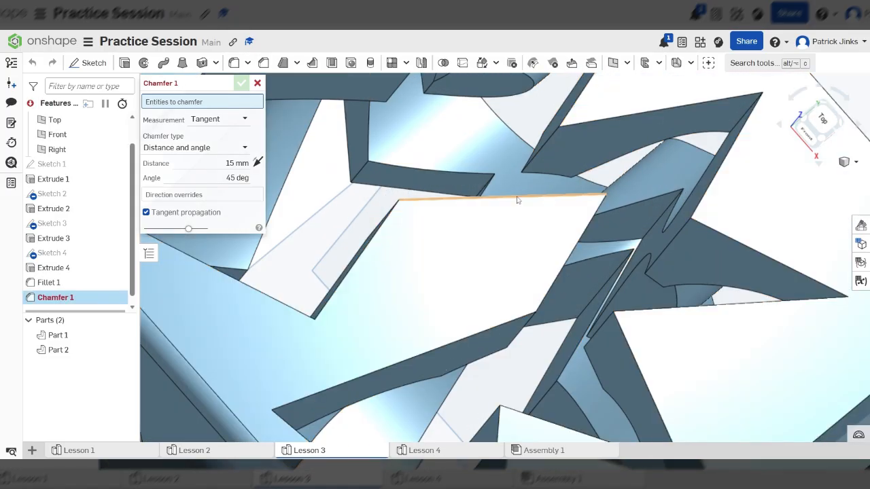
click(517, 200)
scroll(460, 243, down, 5)
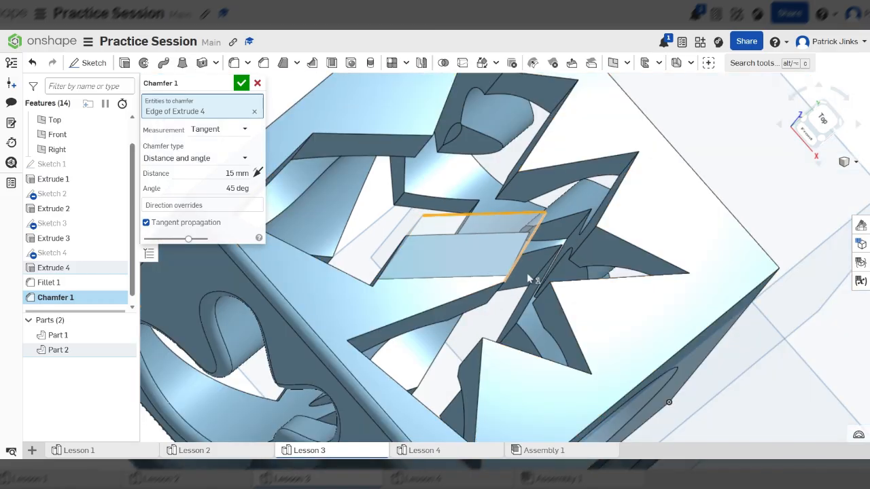
click(666, 219)
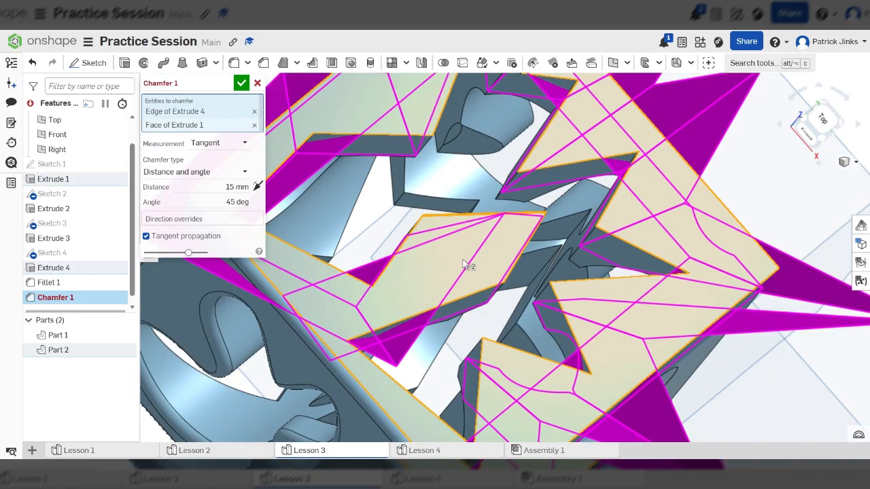
Try a 1 mm chamfer distance with only the top face selected, and discard the chamfer.
click(249, 186)
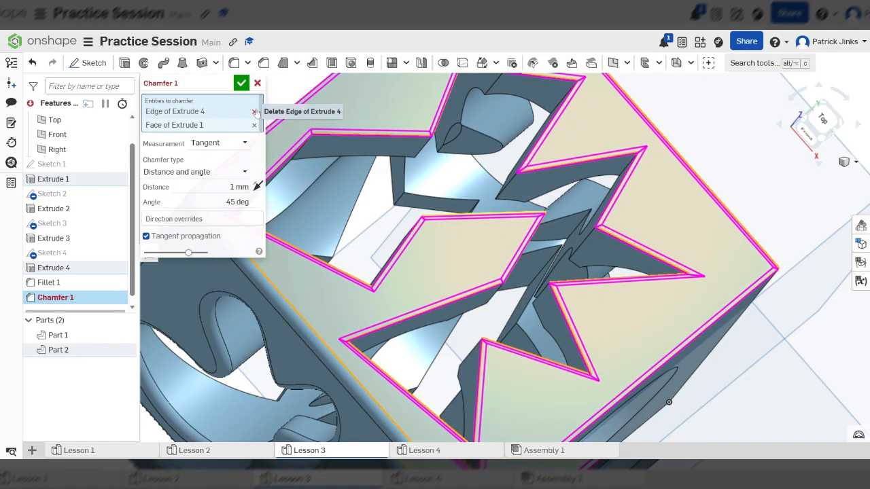
click(255, 111)
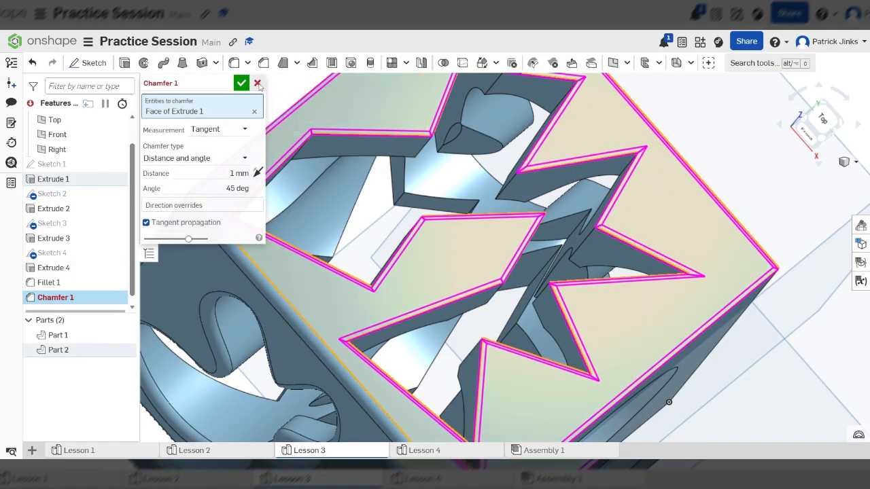
click(258, 84)
Start a new chamfer on a single edge of the top face's jagged cut-out and set its distance to 1 mm.
scroll(485, 224, down, 5)
scroll(541, 189, up, 3)
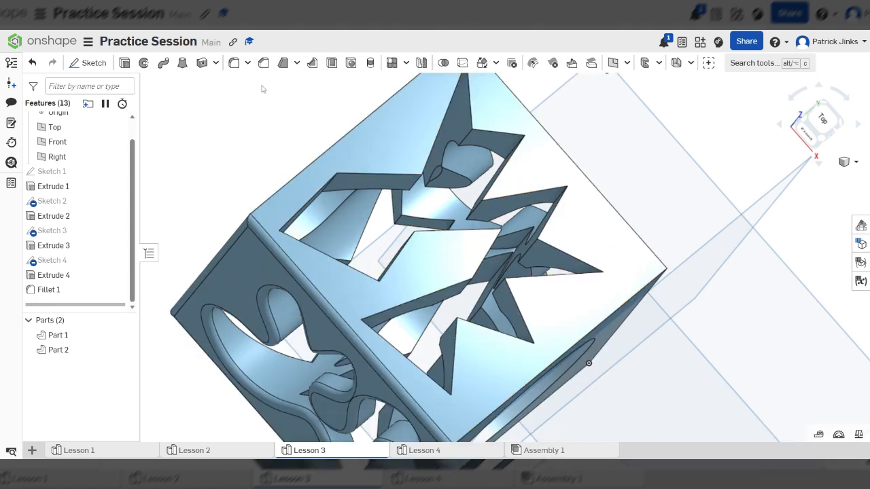
click(264, 62)
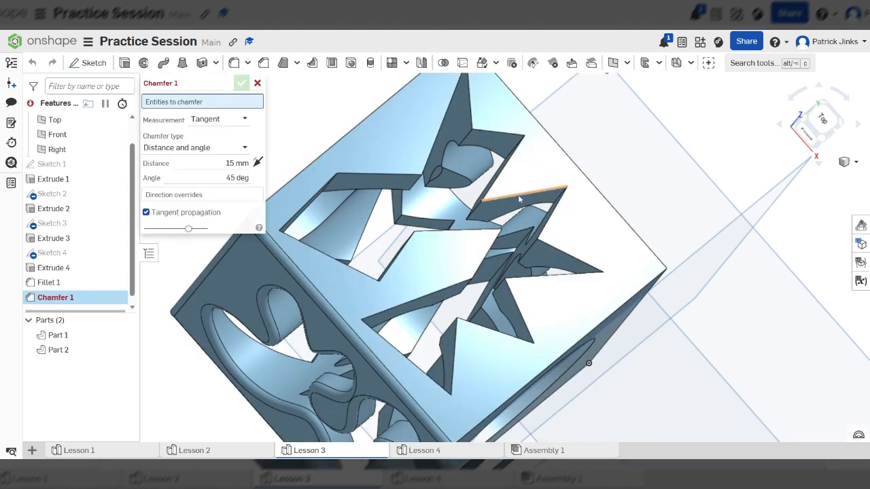
click(517, 195)
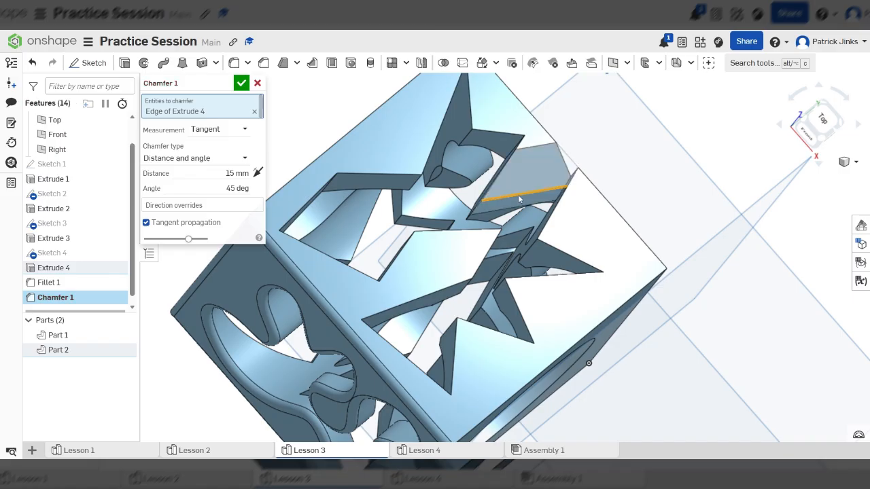
scroll(579, 192, up, 2)
scroll(574, 197, up, 3)
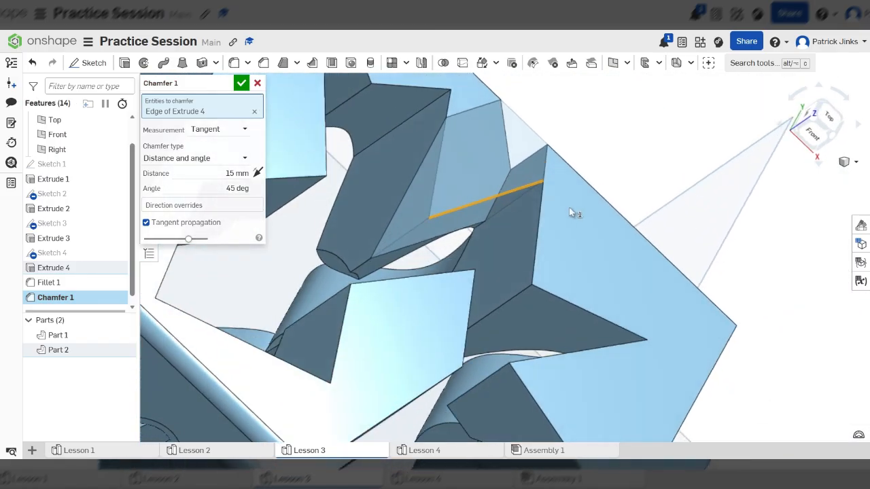
click(235, 173)
text(1)
key(Return)
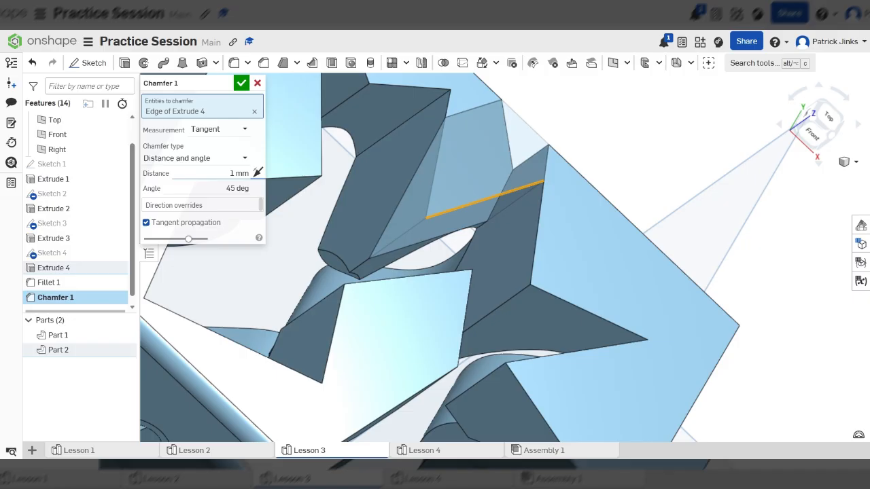
Add the cube's top face to the chamfer selection and examine the preview from several sides.
scroll(574, 227, down, 2)
click(576, 227)
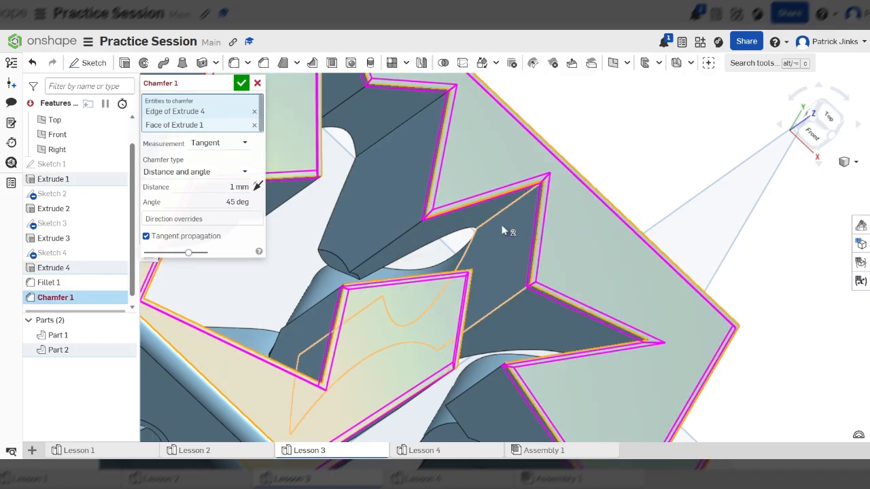
scroll(503, 231, down, 3)
scroll(503, 314, down, 2)
right_drag(557, 320, 642, 269)
right_drag(461, 314, 501, 336)
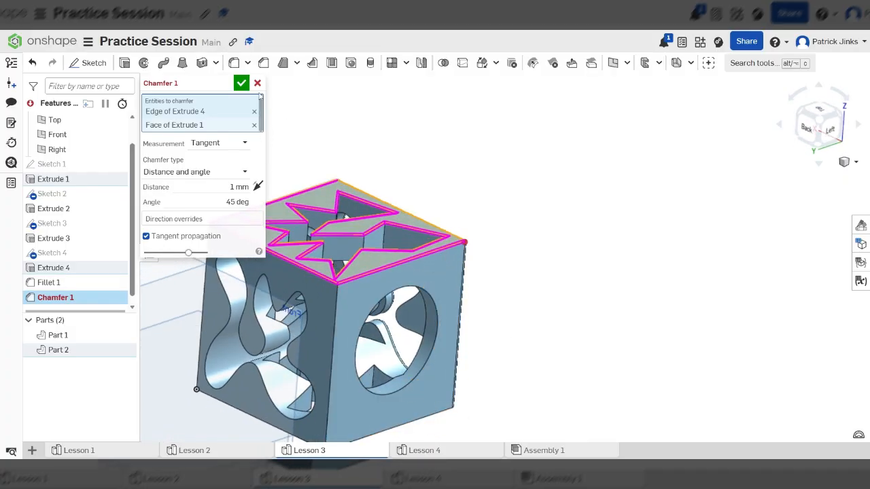